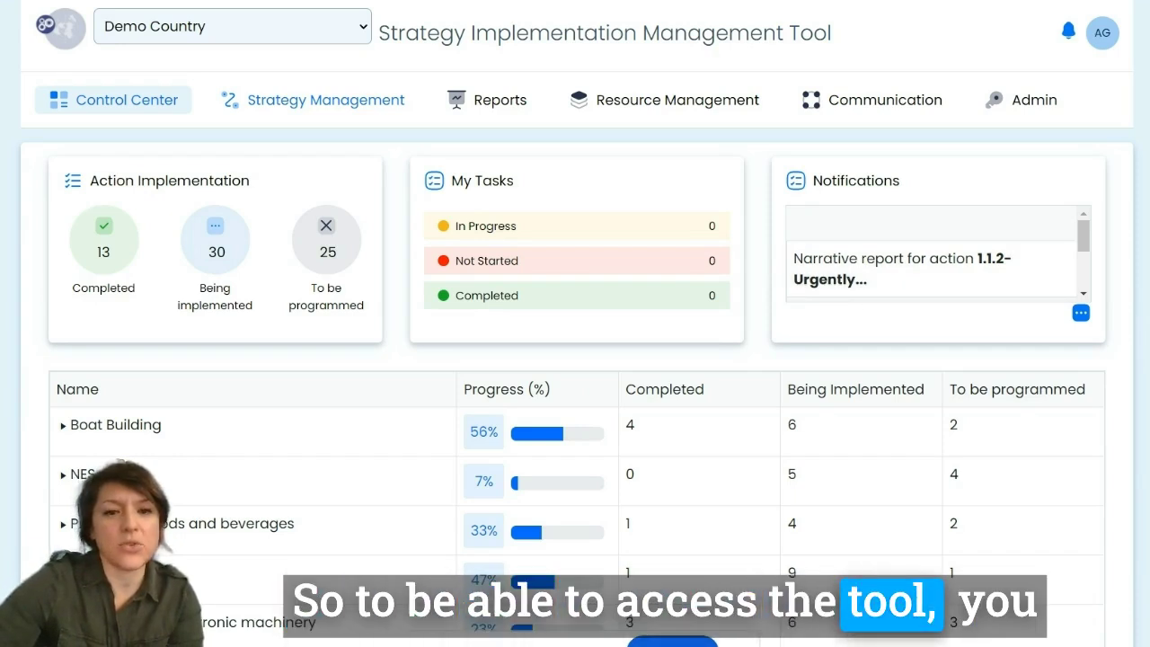
Scroll notifications to the user access request and reveal sector rows like Wellness tourism at 46%
scroll(575, 323, "down", 1)
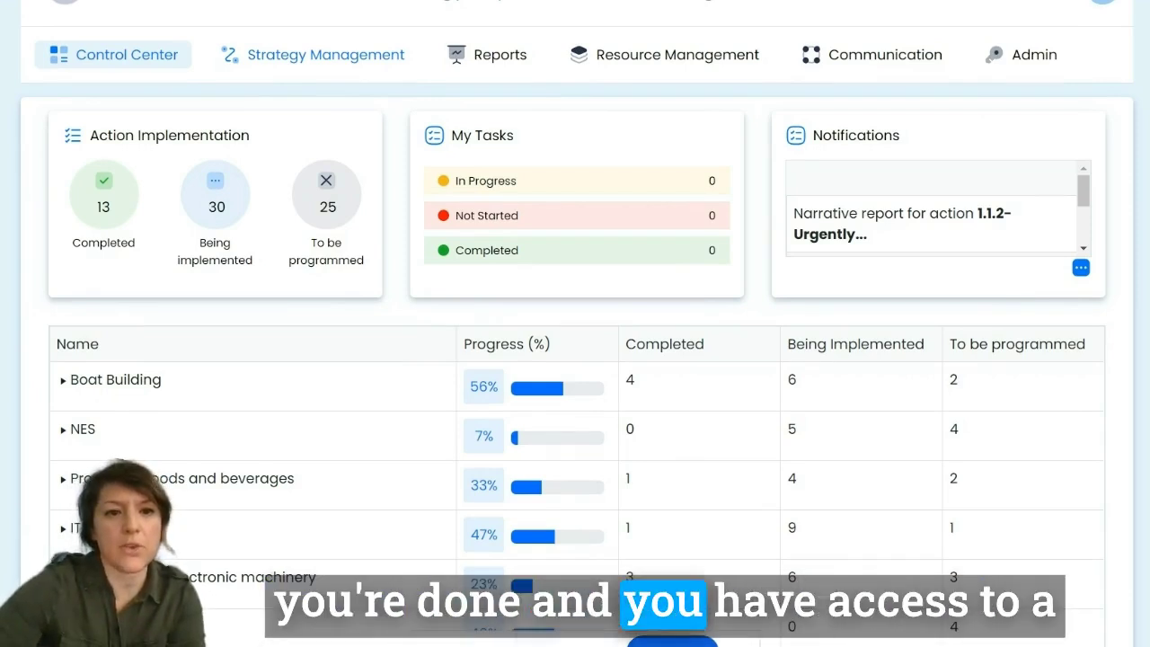
scroll(574, 323, "up", 1)
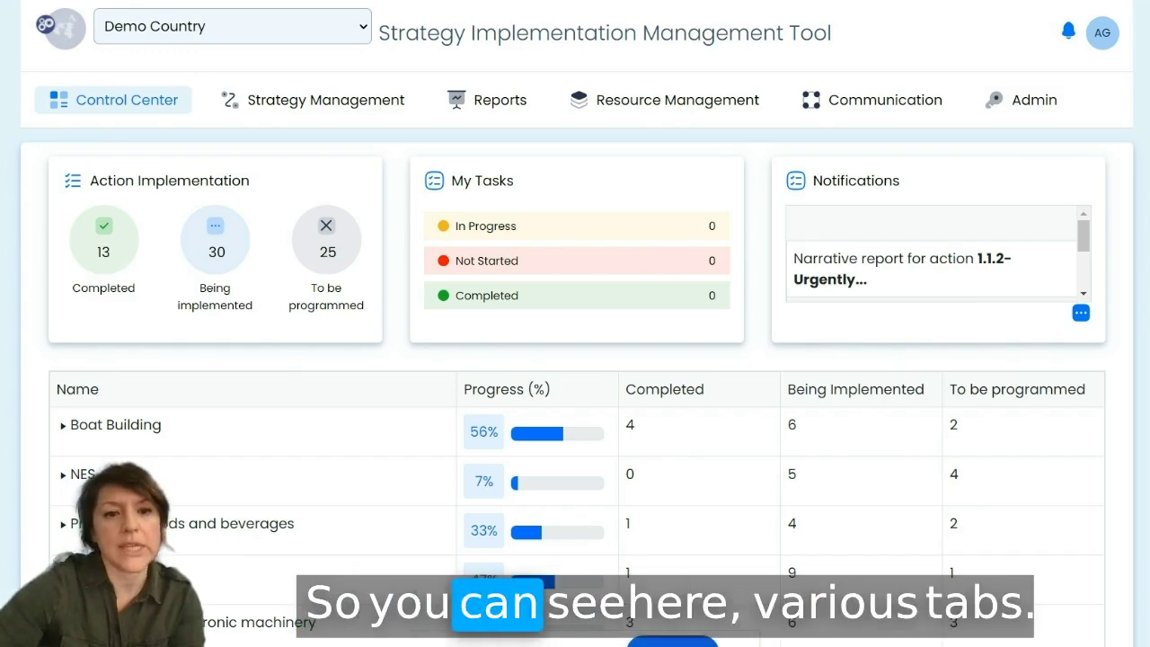
scroll(2, 155, "down", 1)
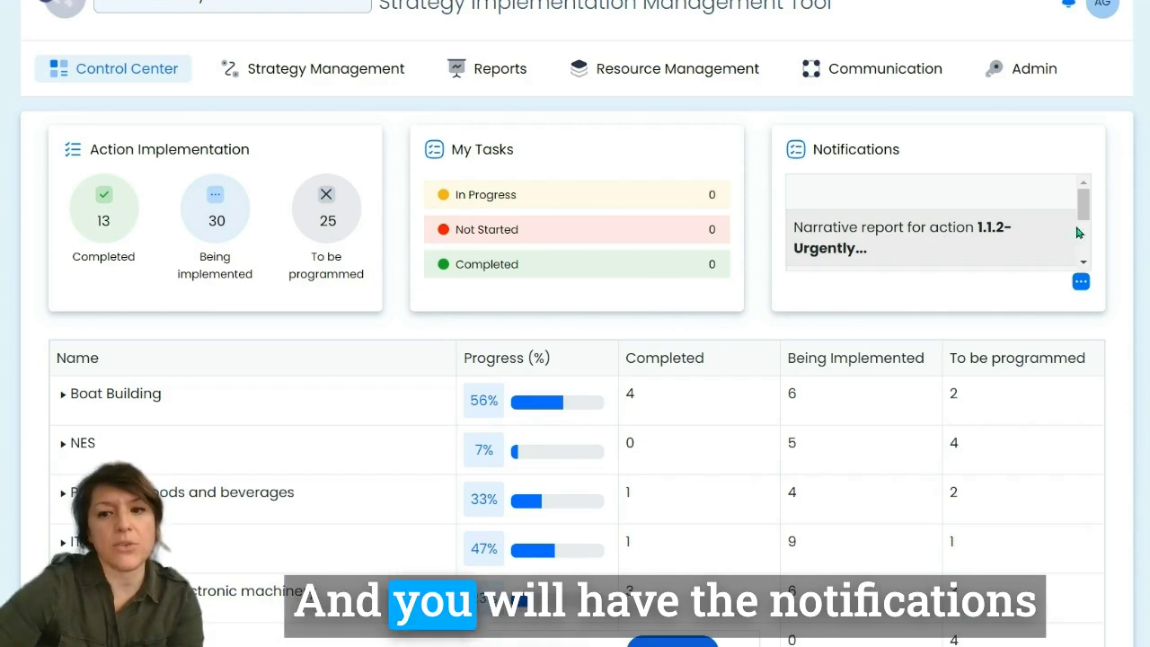
left_click_drag(1083, 220, 1087, 263)
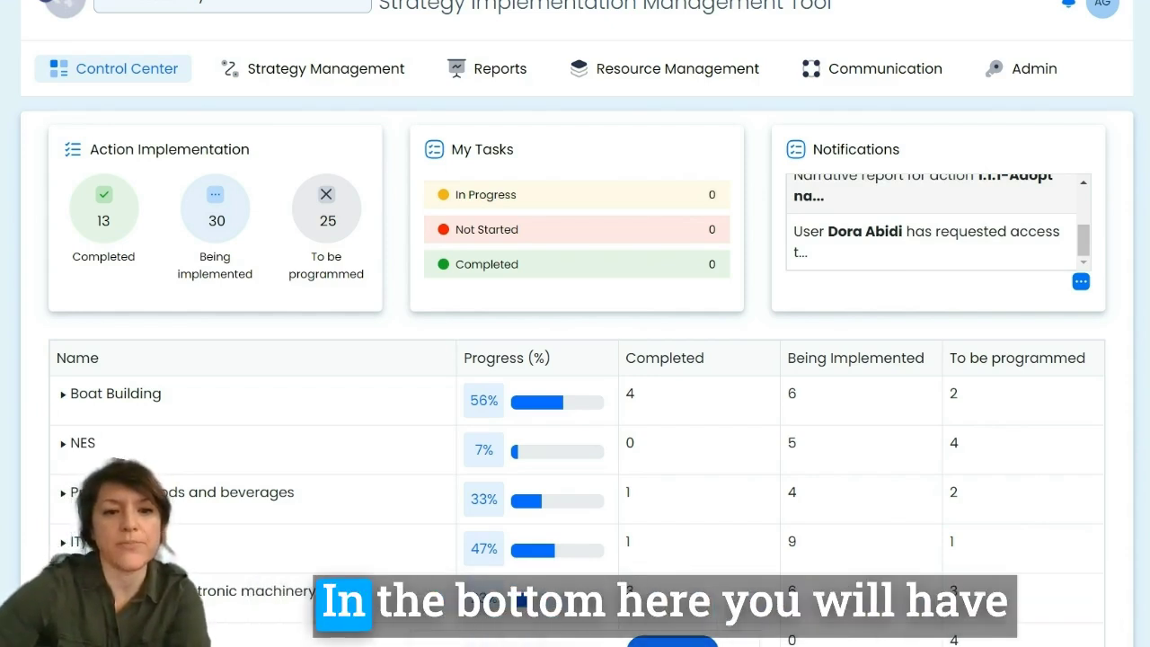
scroll(575, 359, "down", 3)
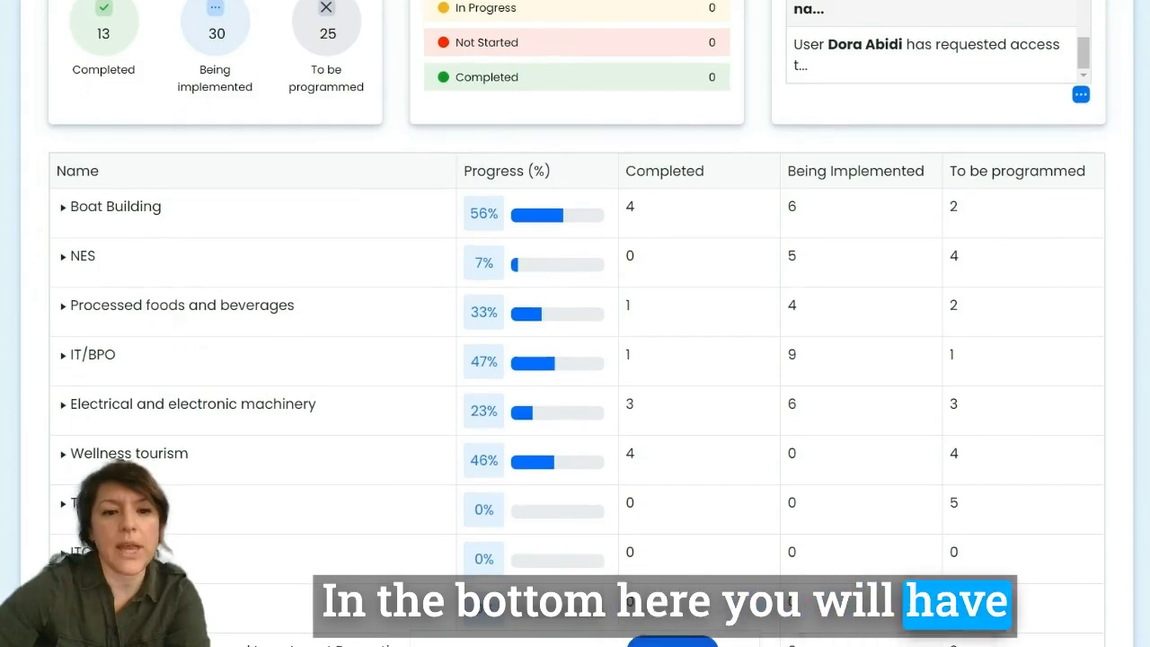
scroll(575, 360, "down", 1)
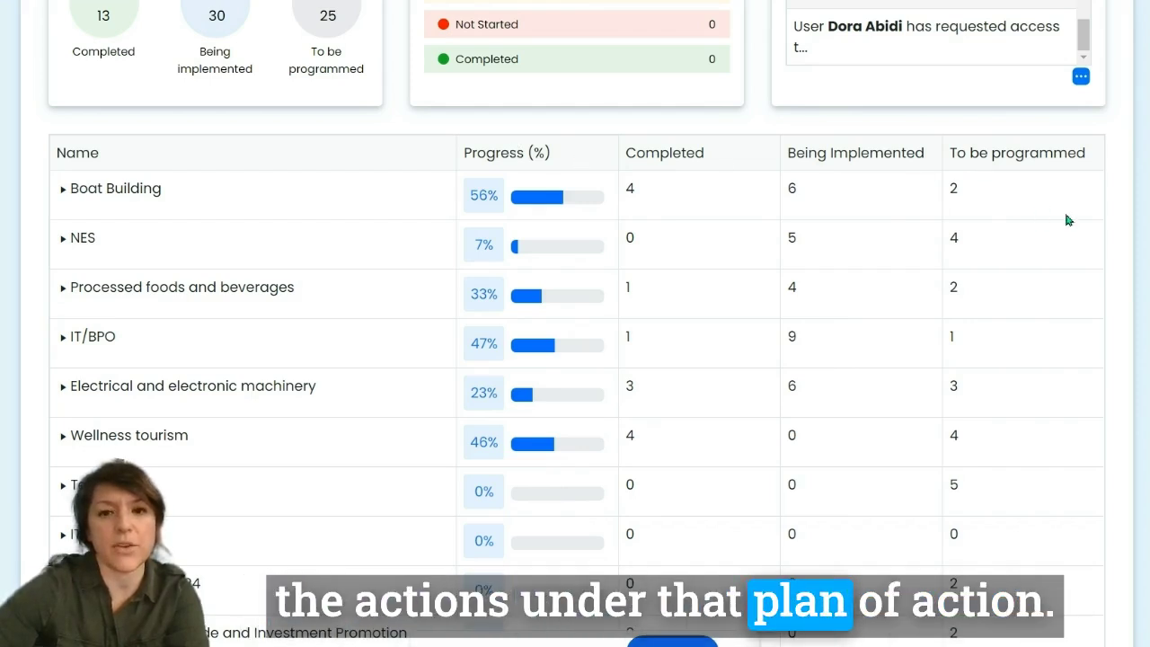
Expand Boat Building, then objective 1, then objective 1.1 to list its actions
left_click(63, 190)
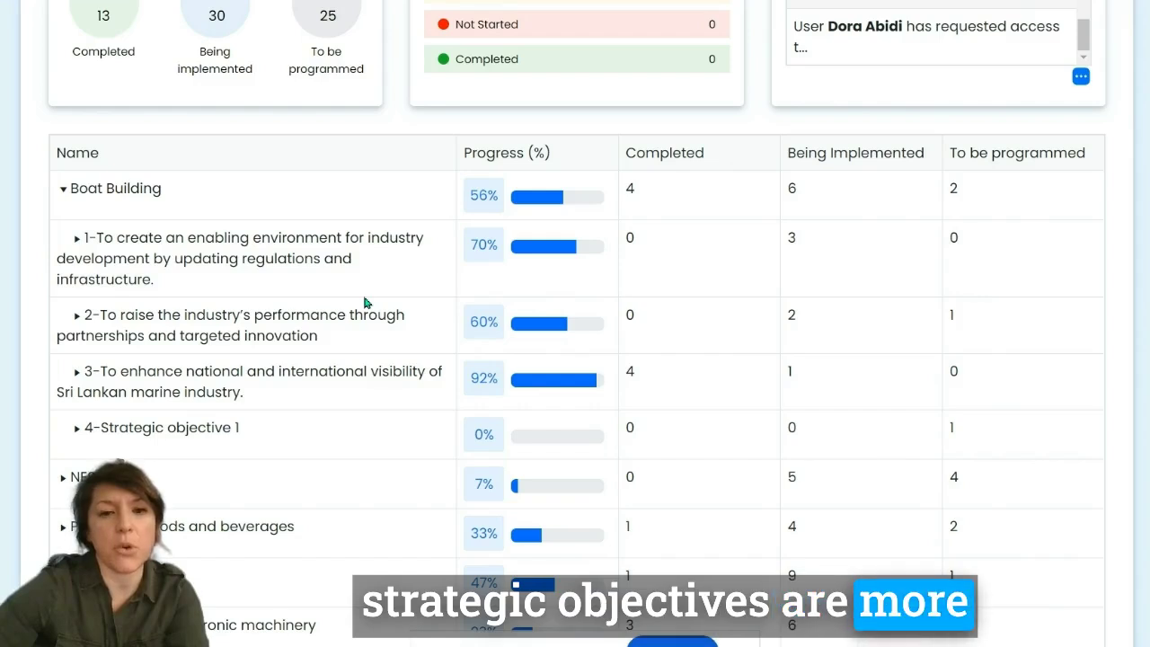
left_click(77, 239)
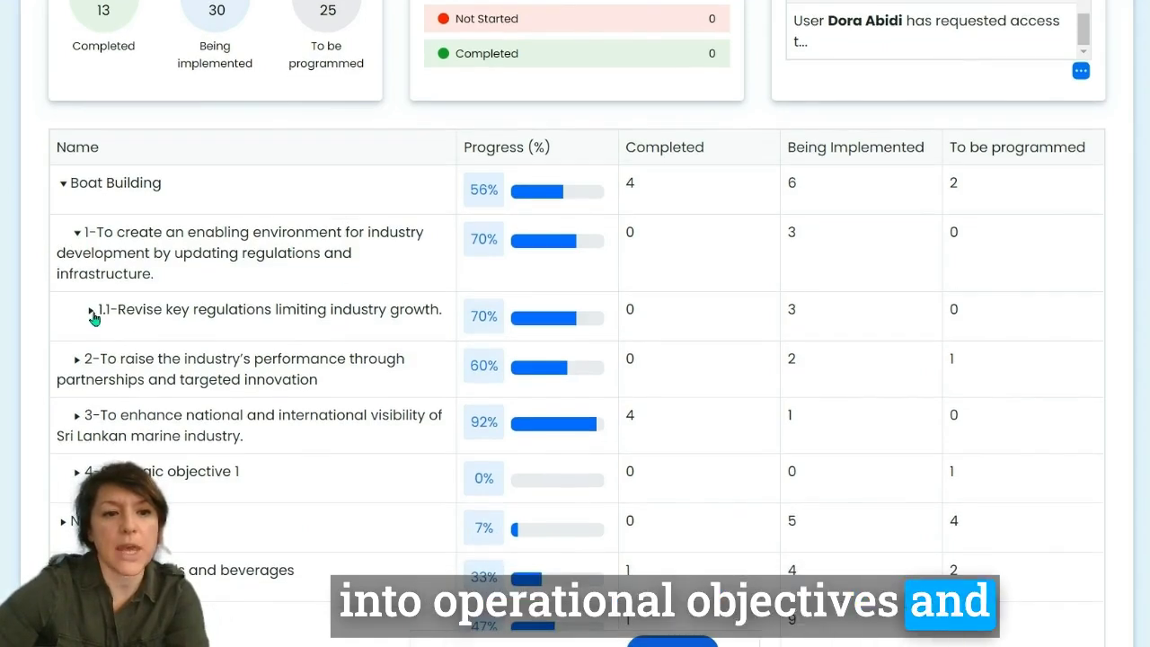
left_click(90, 312)
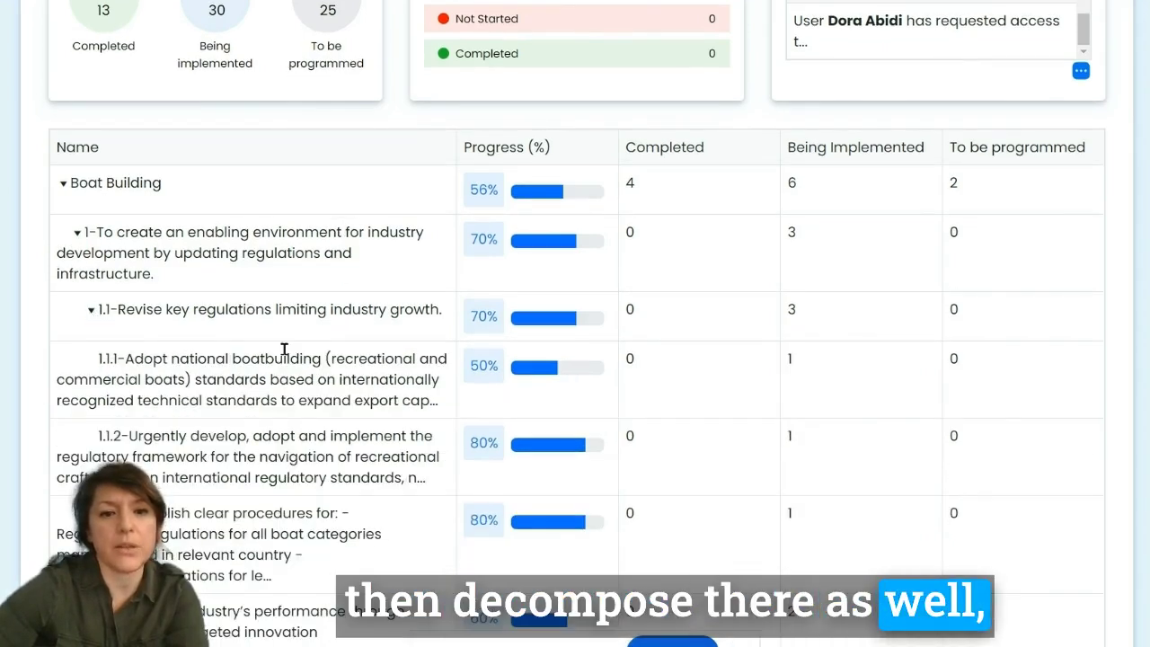
scroll(233, 325, "down", 1)
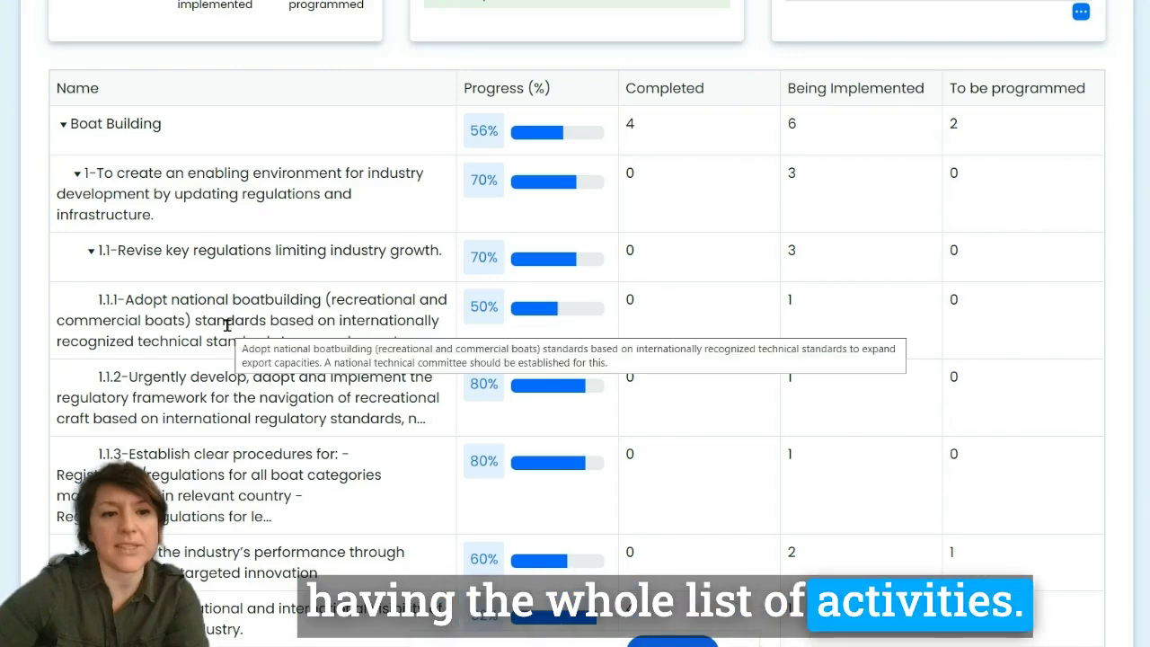
Collapse the actions under objective 1.1 and scroll back through the sector list
left_click(91, 251)
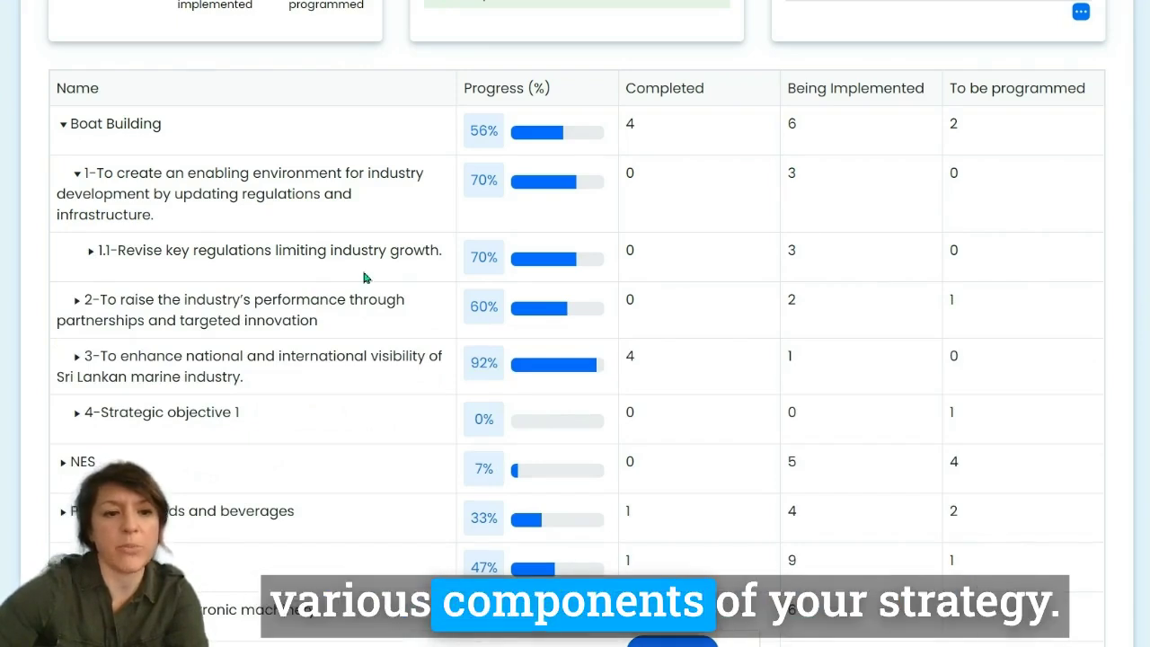
scroll(364, 278, "up", 1)
scroll(363, 267, "down", 4)
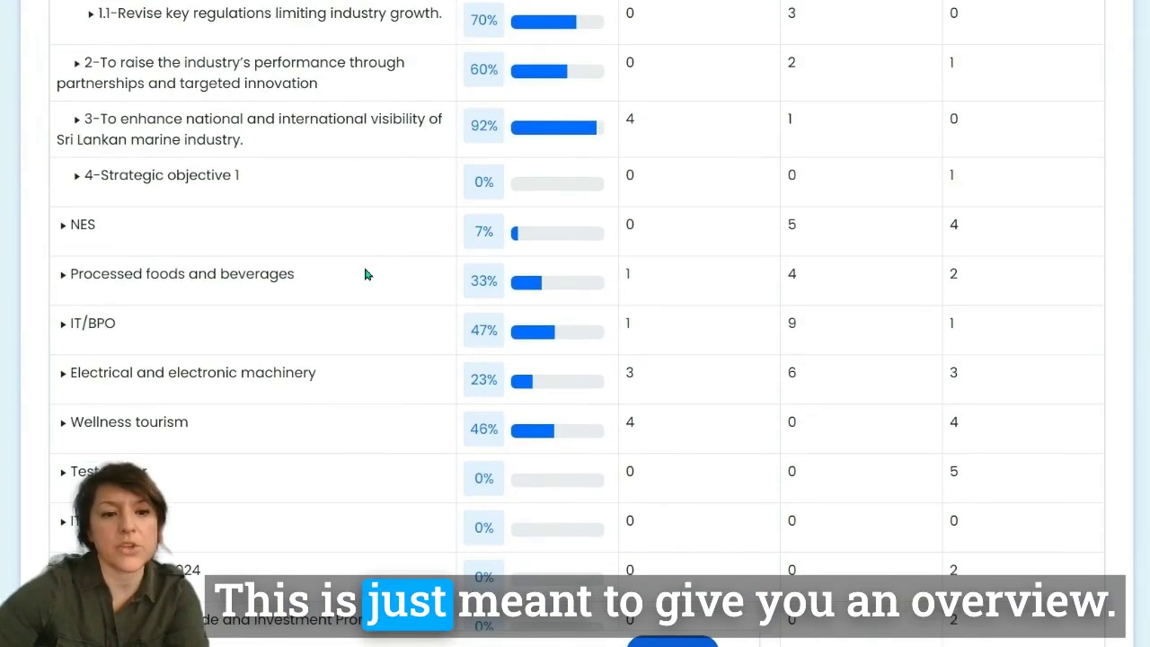
scroll(367, 272, "up", 4)
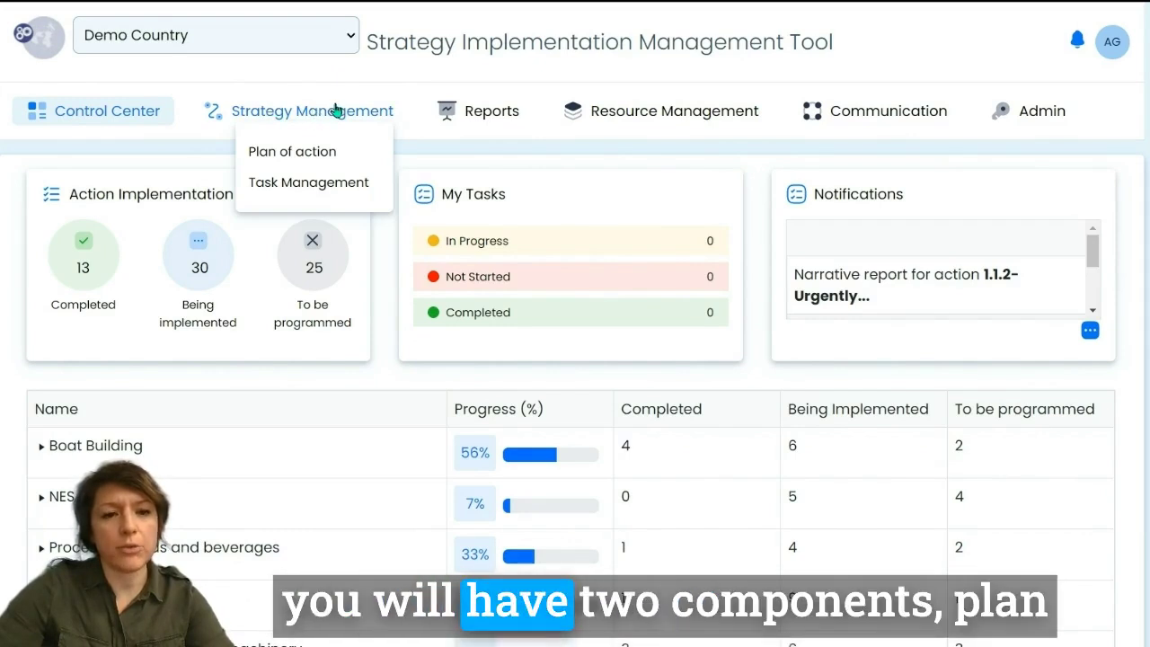
Open the Plan of action list and scroll through action cards like 1.1.1 at 50%
left_click(318, 151)
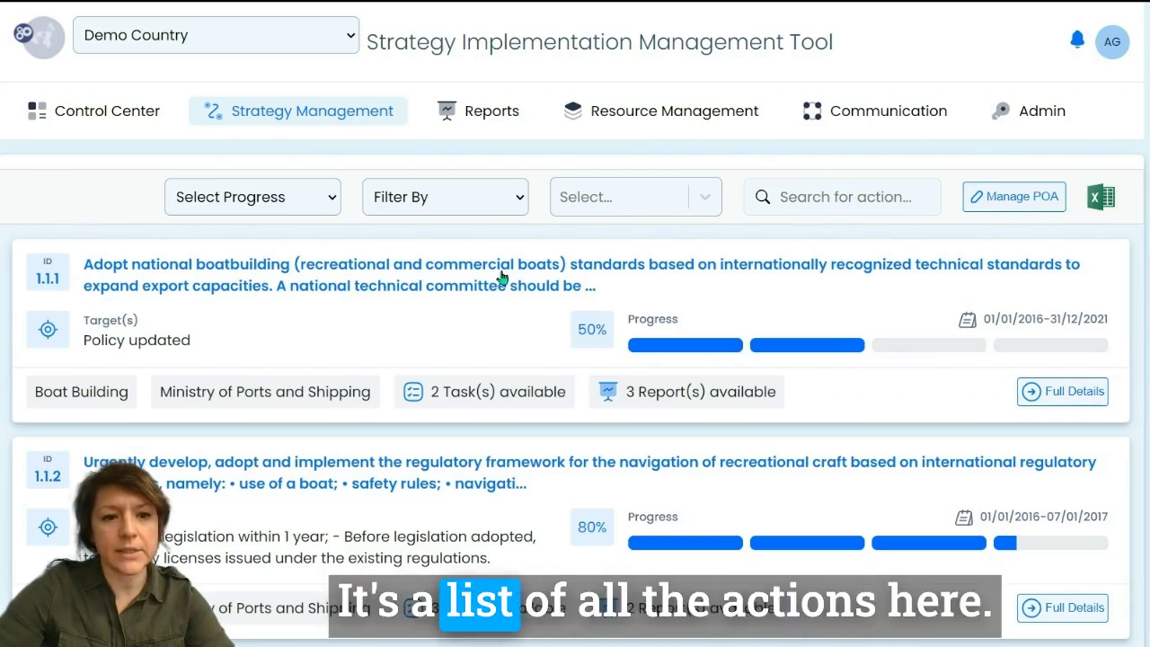
scroll(501, 275, "down", 2)
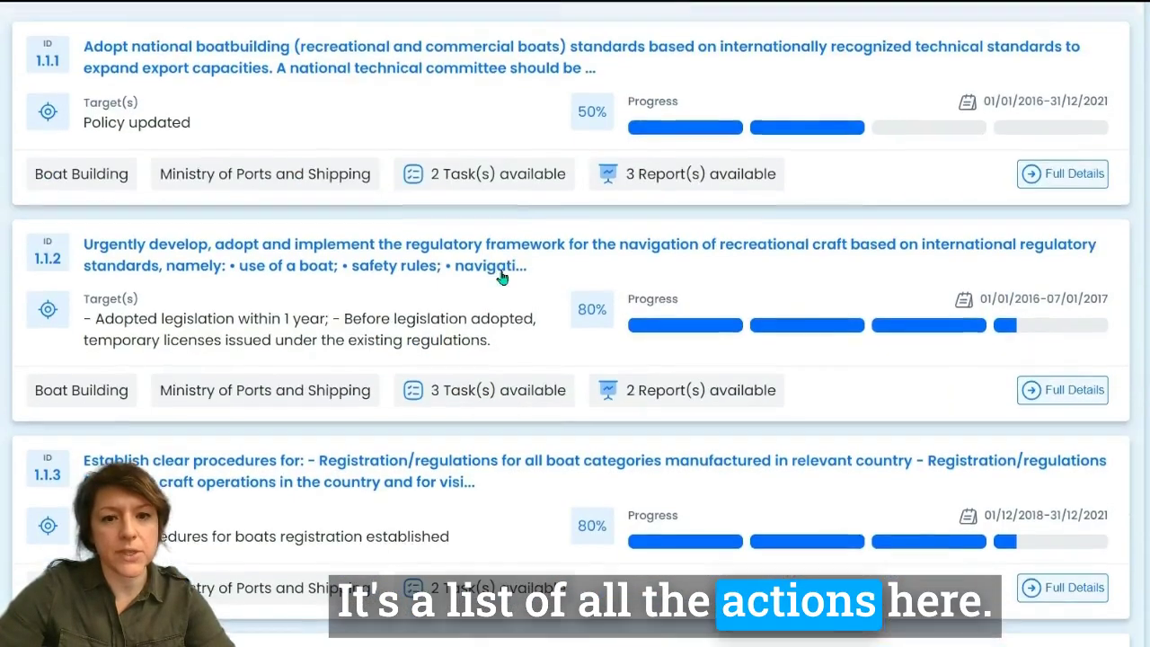
scroll(450, 302, "up", 2)
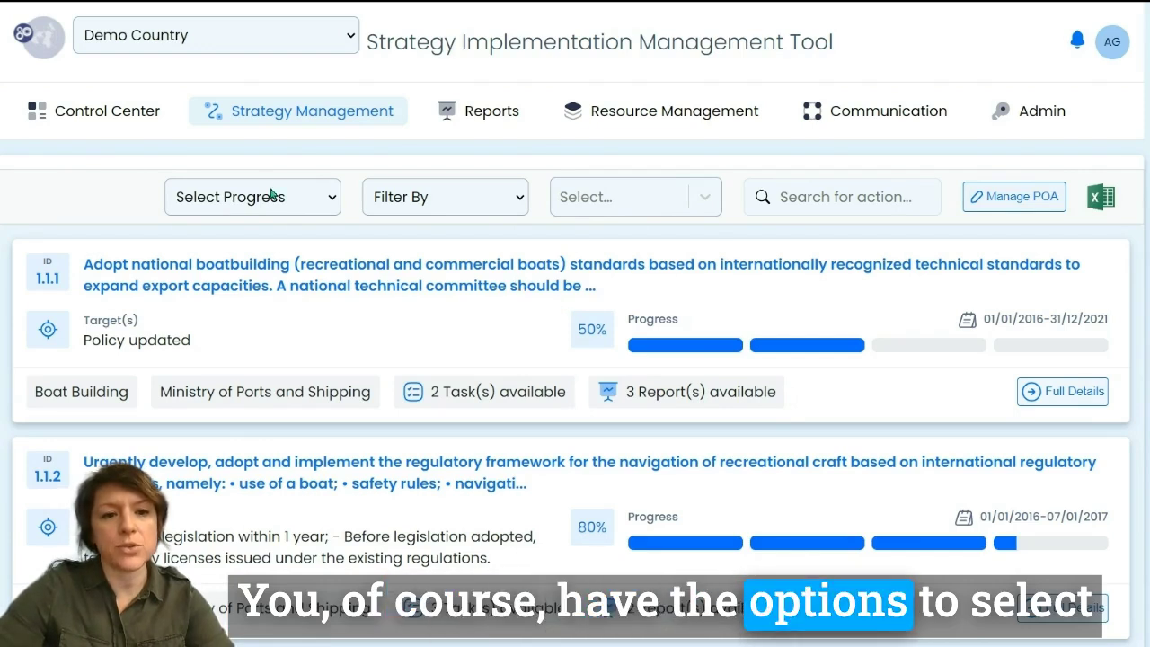
left_click(333, 197)
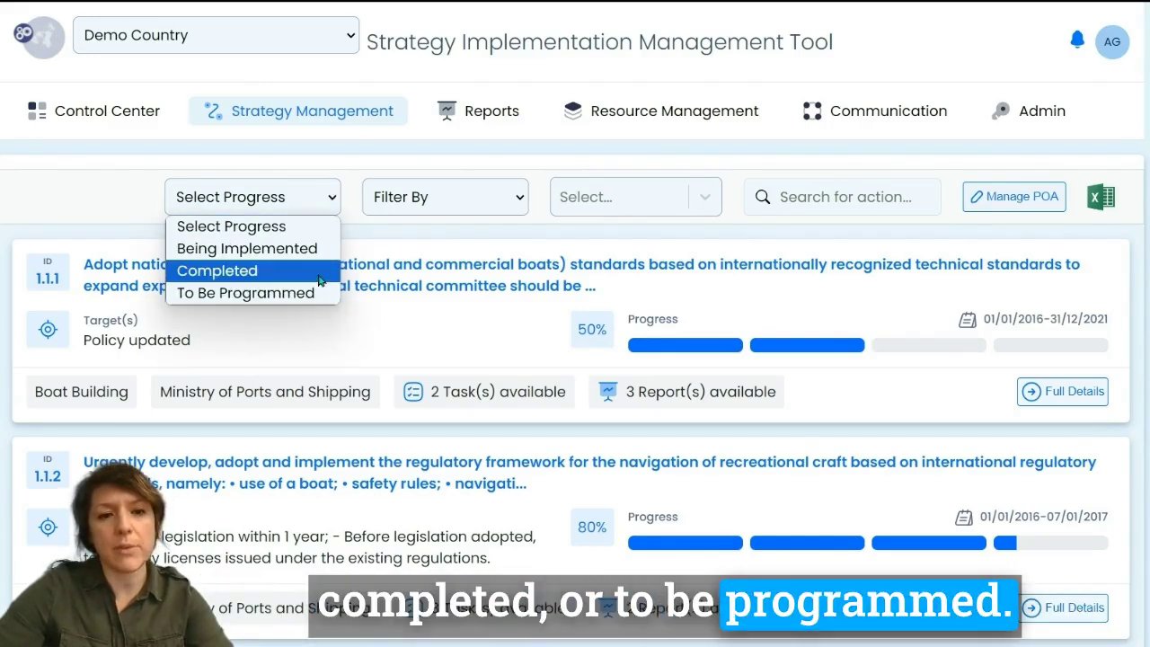
Set the action filter to Strategy and browse the available strategies
left_click(500, 192)
left_click(502, 192)
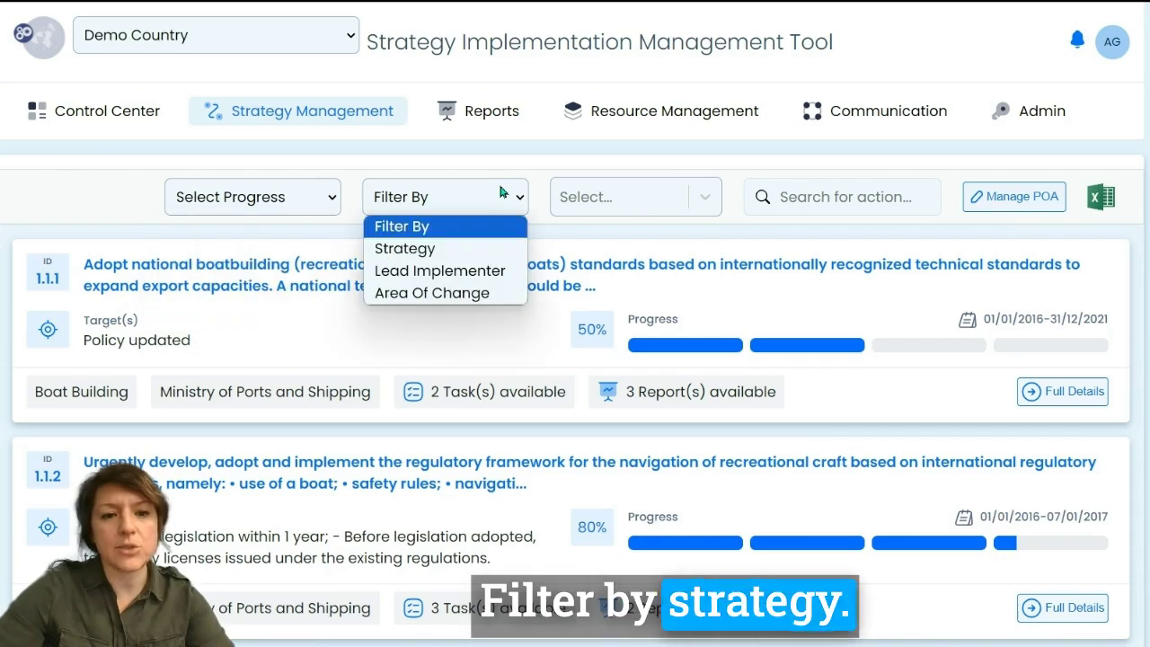
left_click(485, 256)
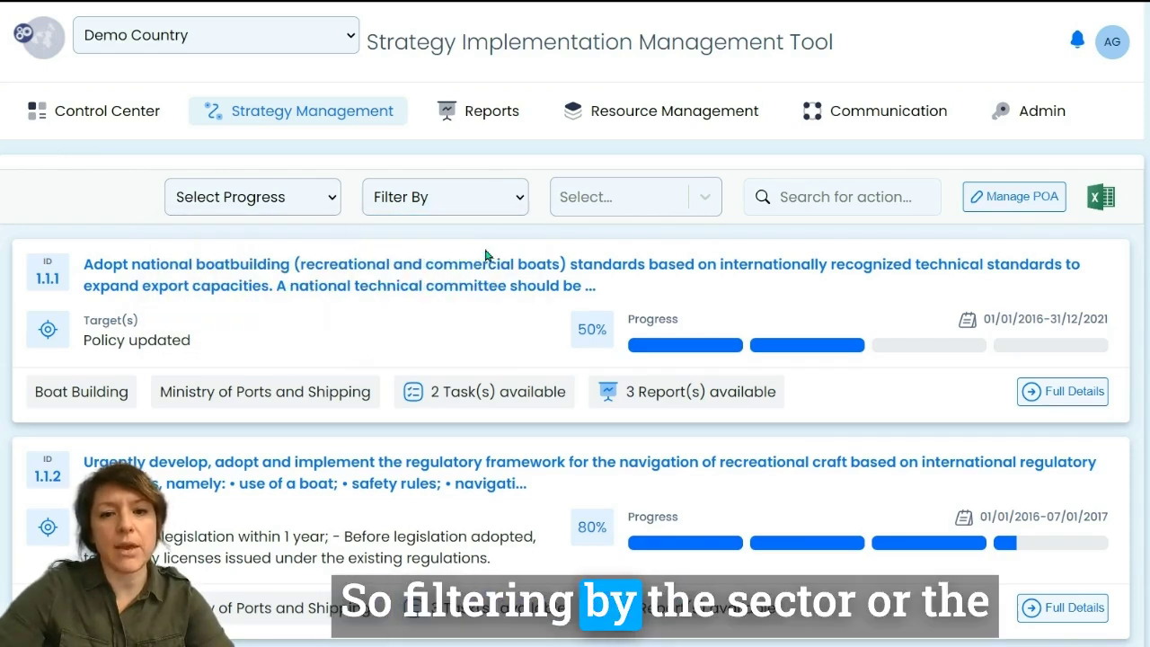
left_click(701, 203)
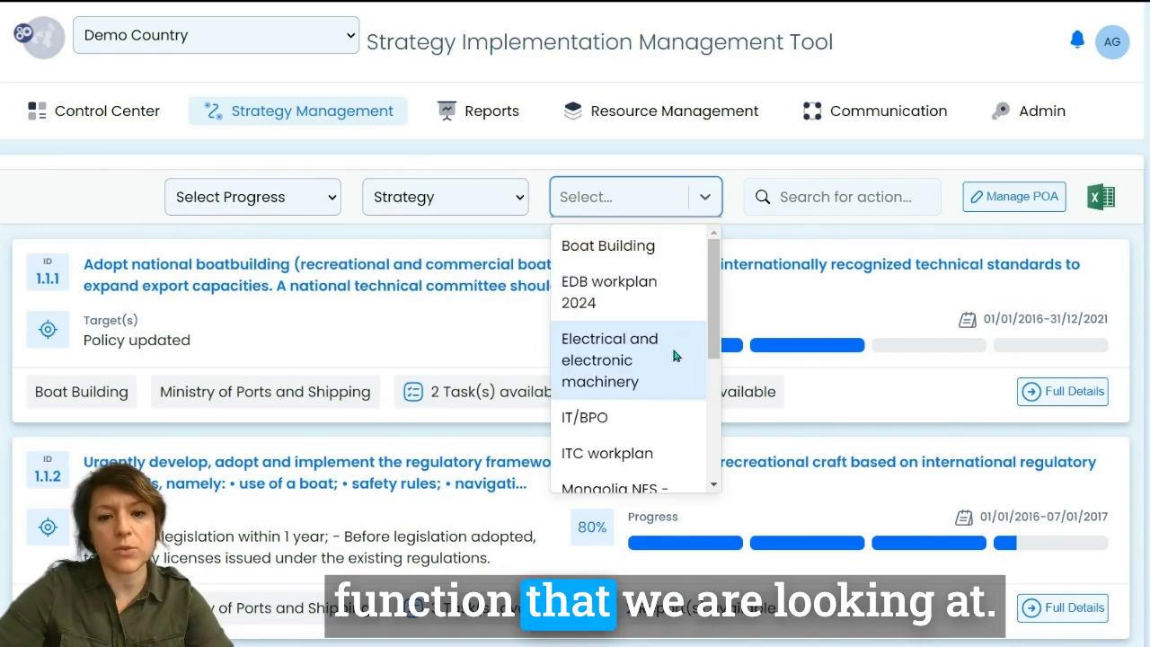
scroll(674, 356, "down", 3)
Switch the filter to Lead Implementer and view the leading institutions
left_click(499, 196)
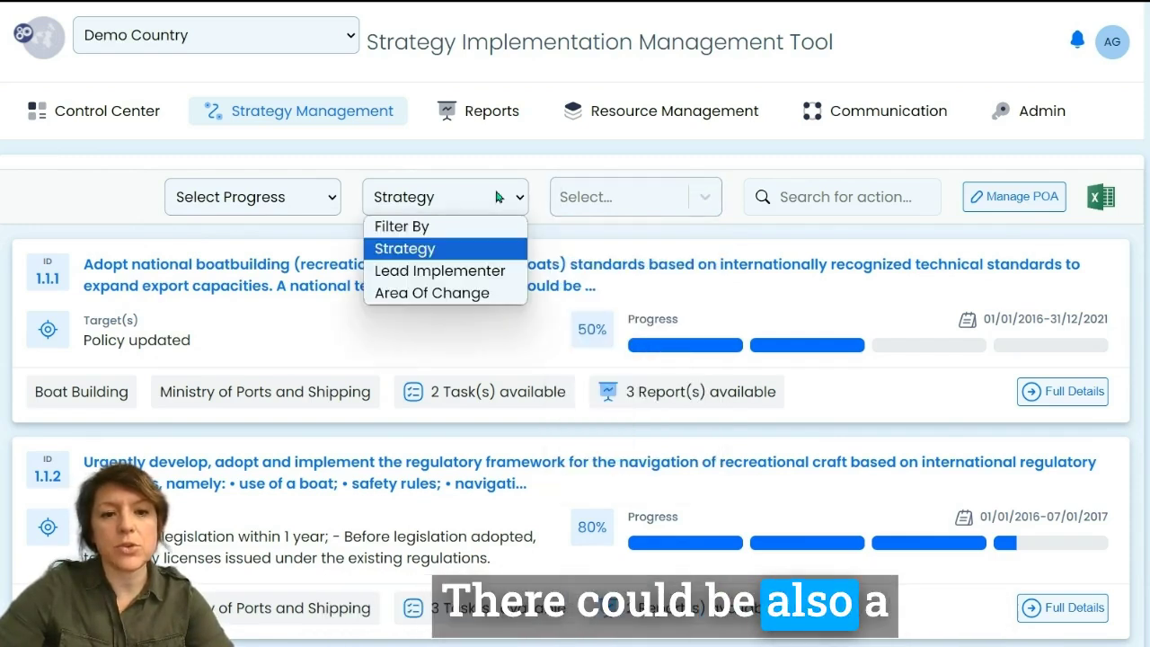
left_click(494, 272)
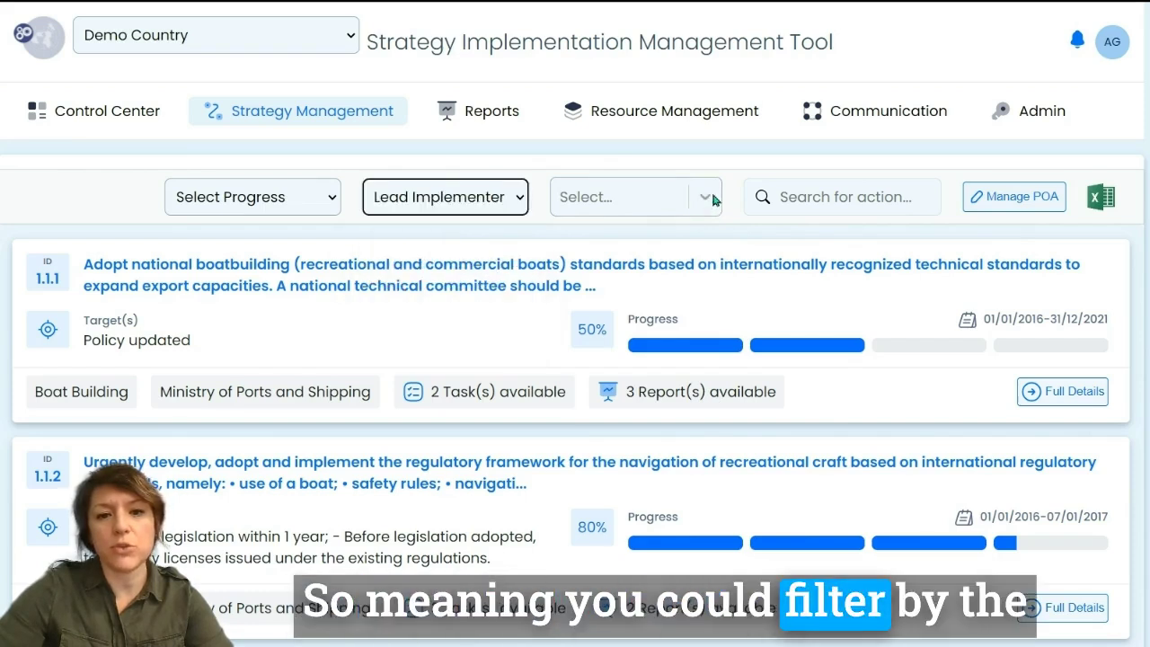
left_click(708, 192)
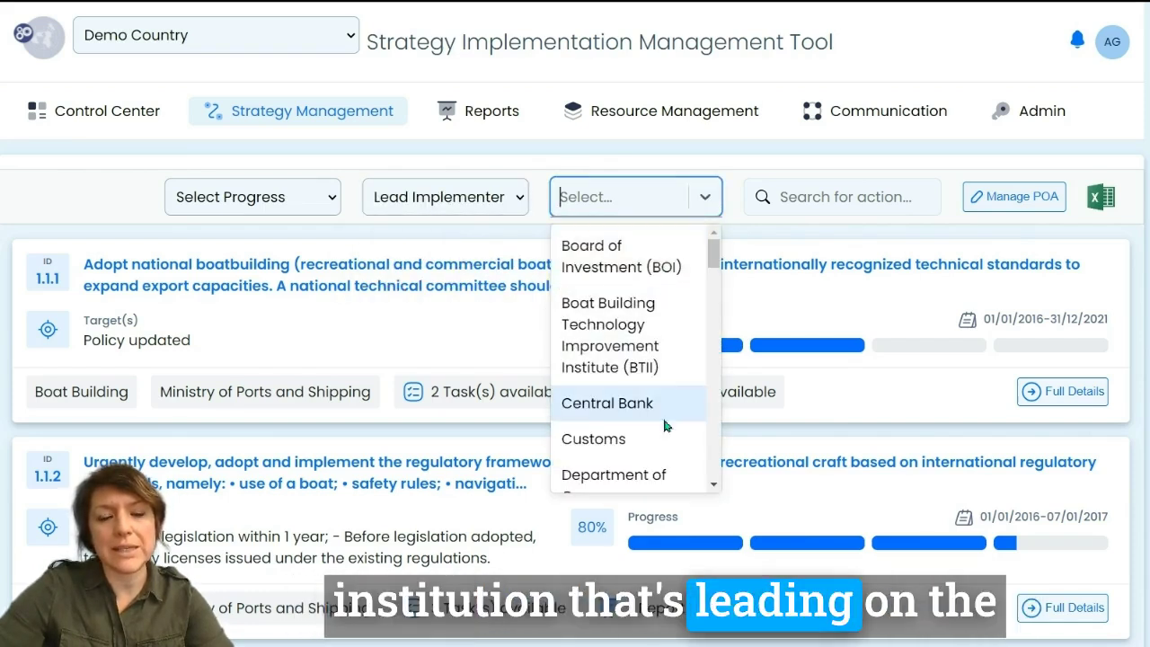
left_click(510, 211)
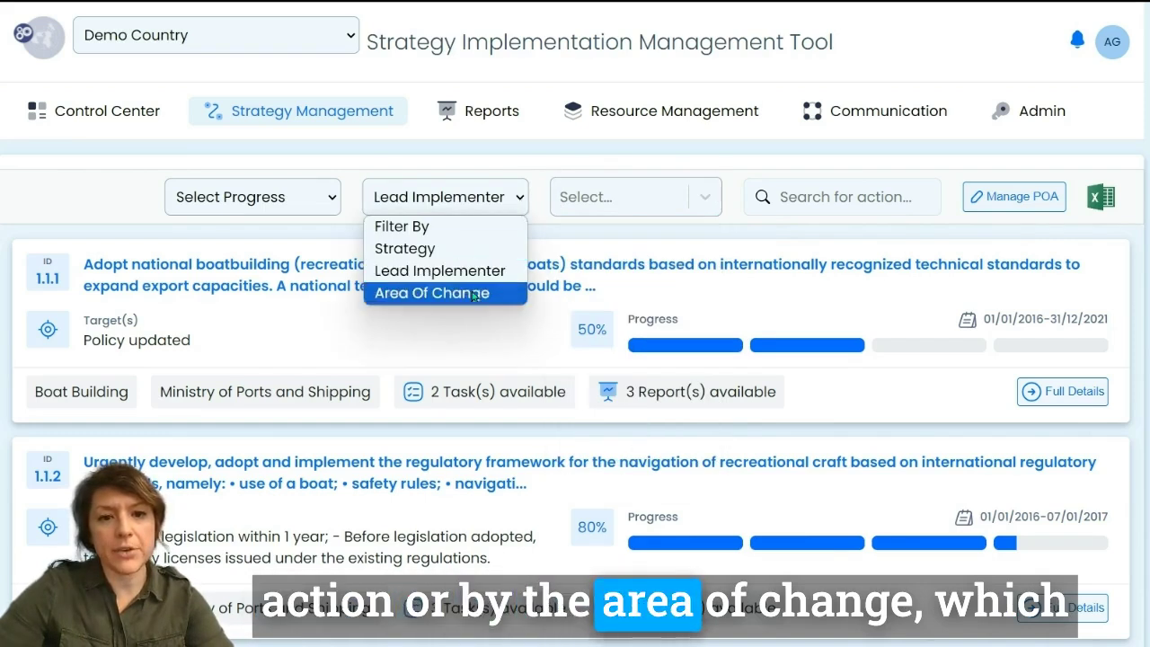
Switch the filter to Area Of Change and review themes like Innovation and Job creation
left_click(432, 293)
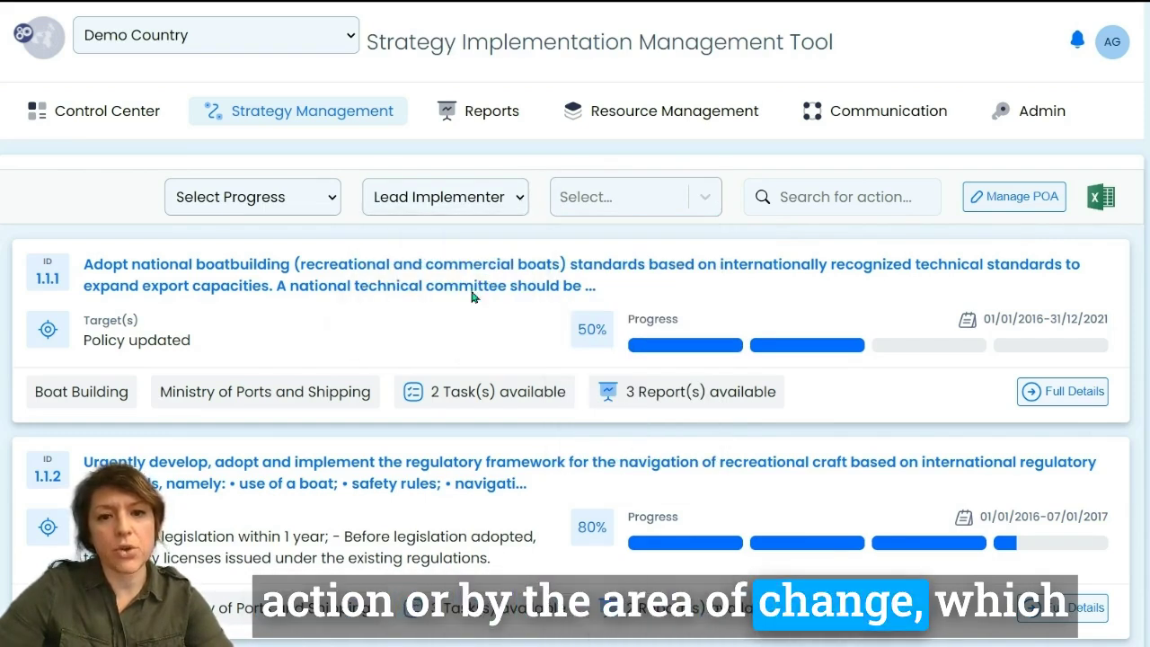
left_click(706, 199)
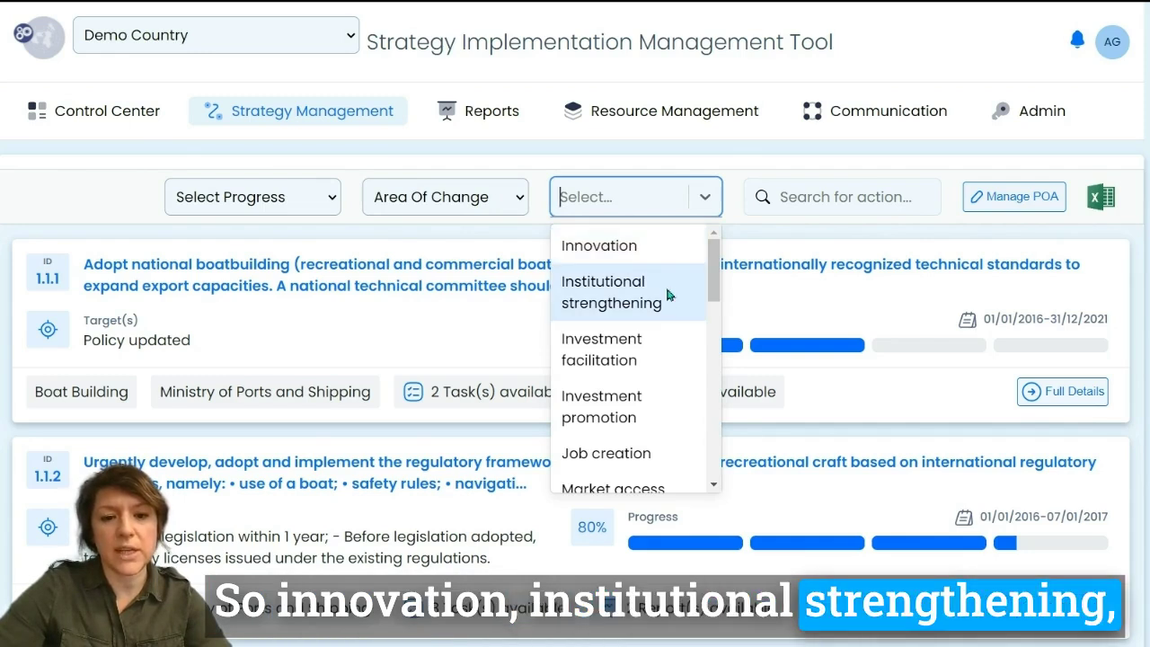
scroll(672, 410, "down", 6)
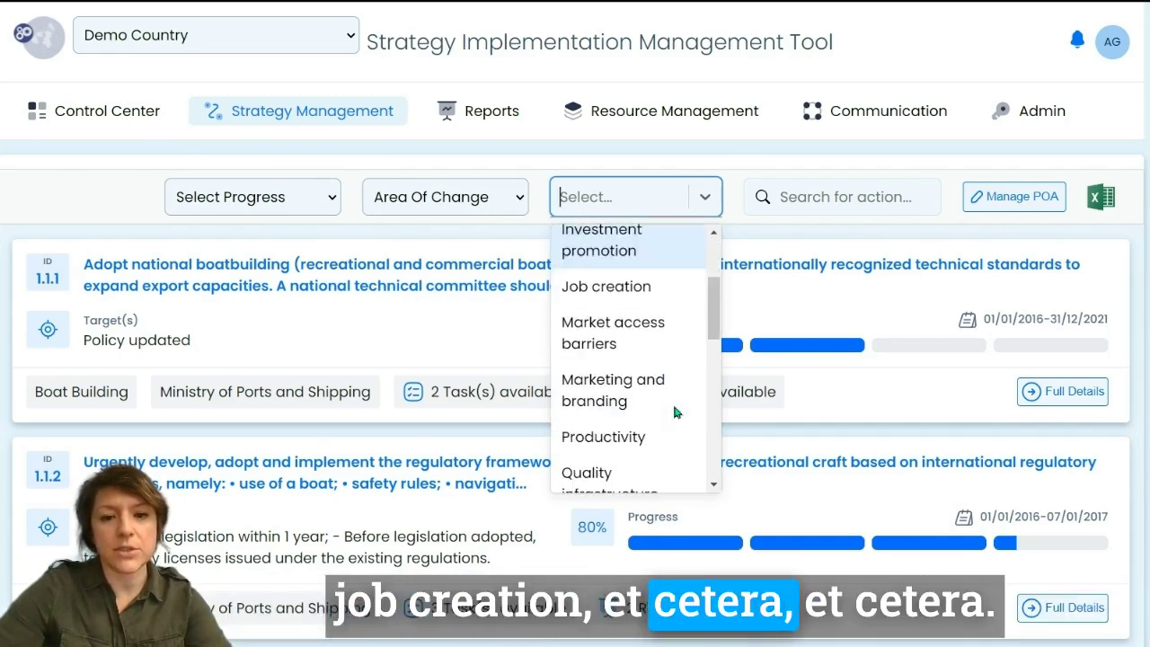
left_click(521, 244)
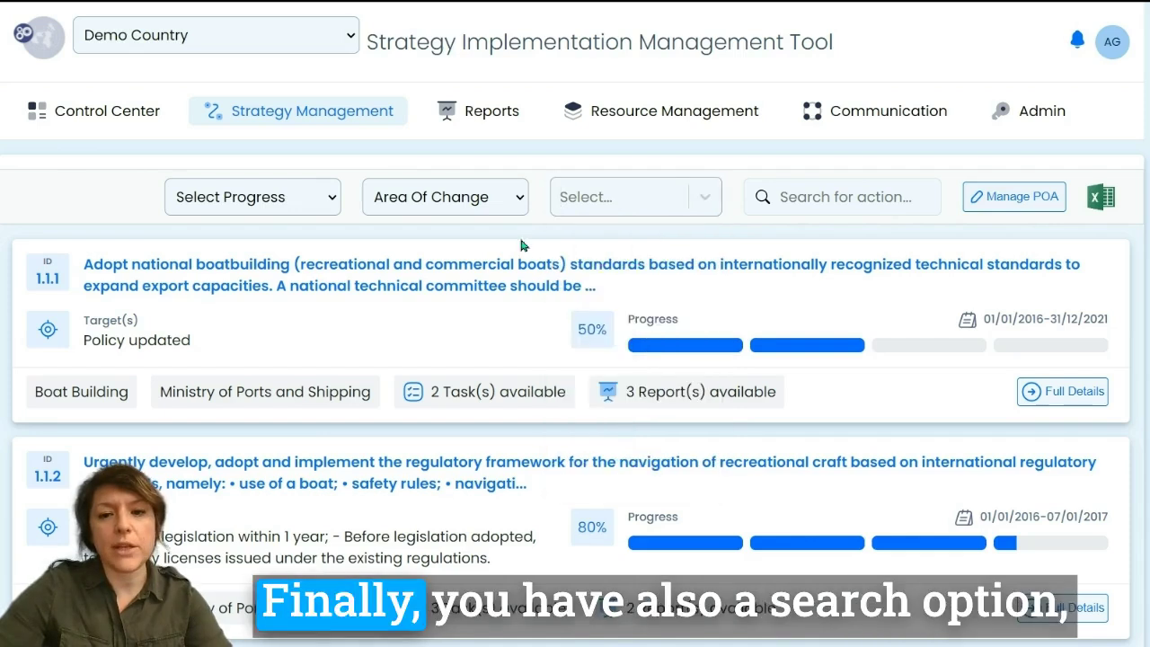
left_click(784, 205)
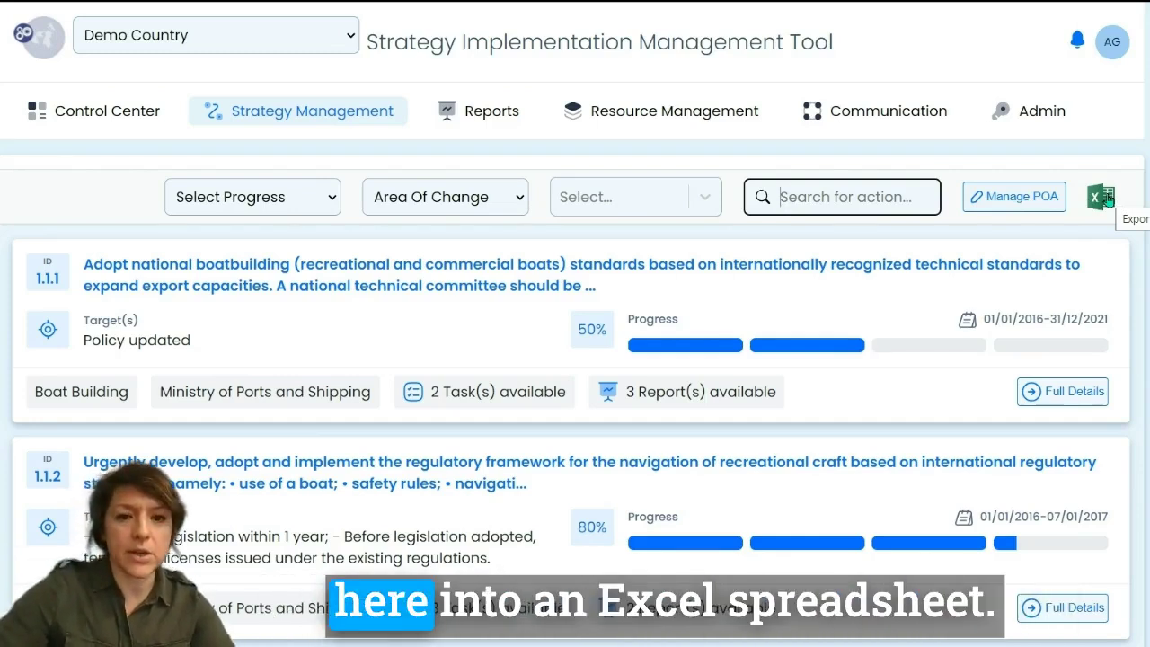
Open Task Management to see the General Tasks list with the urgent donor meeting
mouse_move(336, 111)
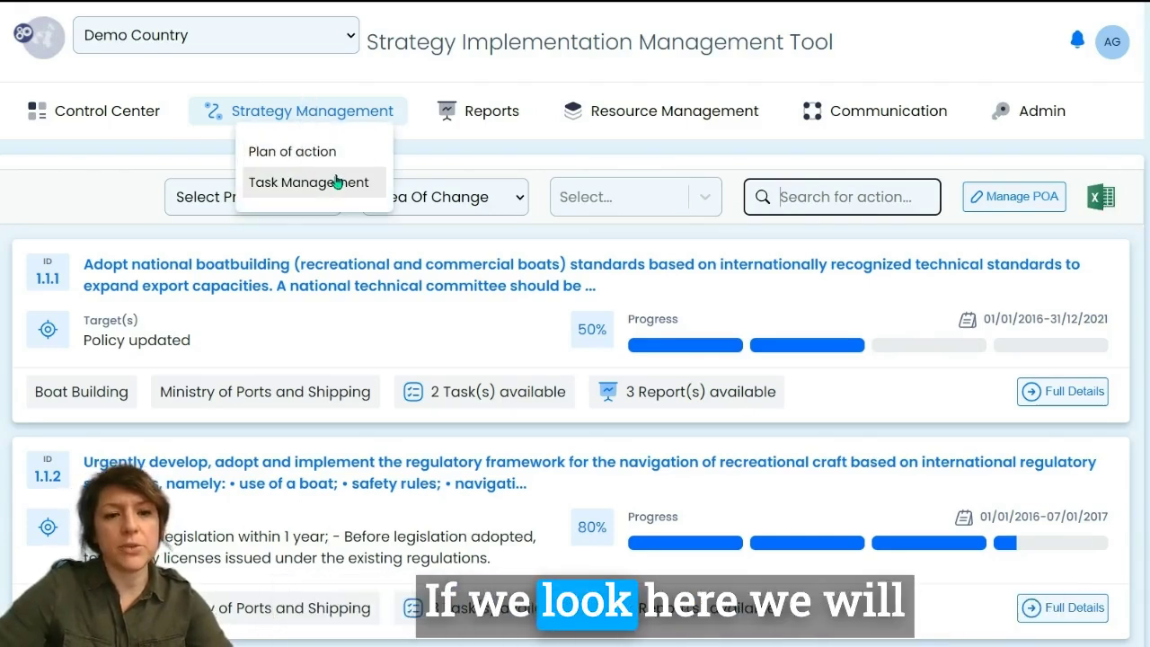
left_click(314, 182)
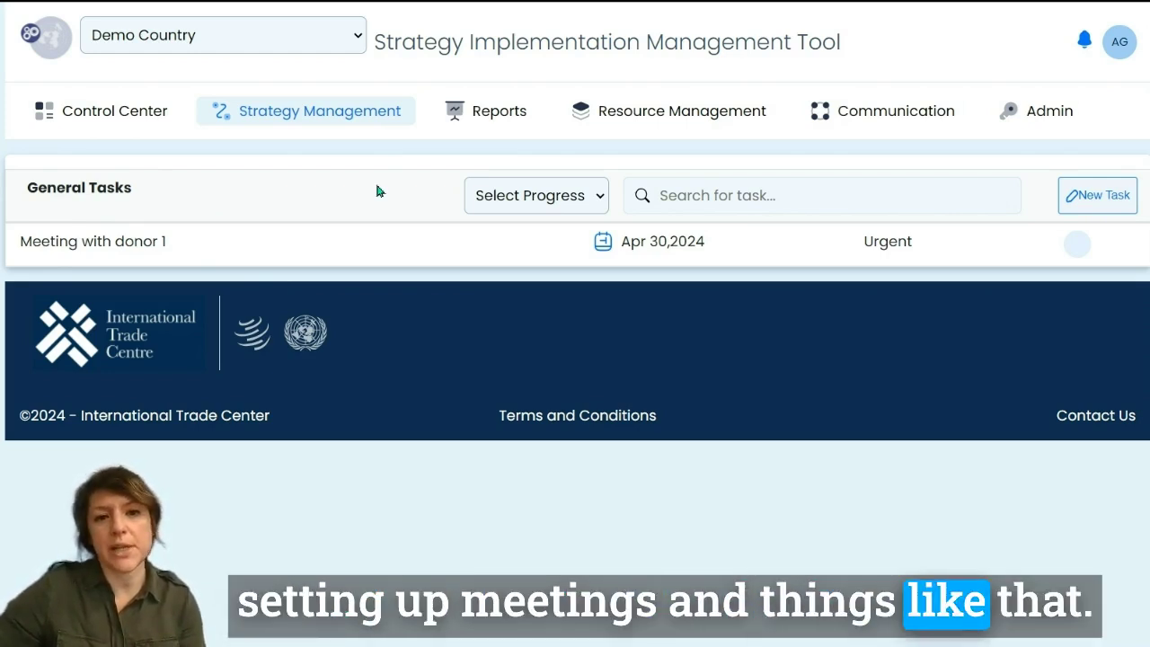
left_click(477, 114)
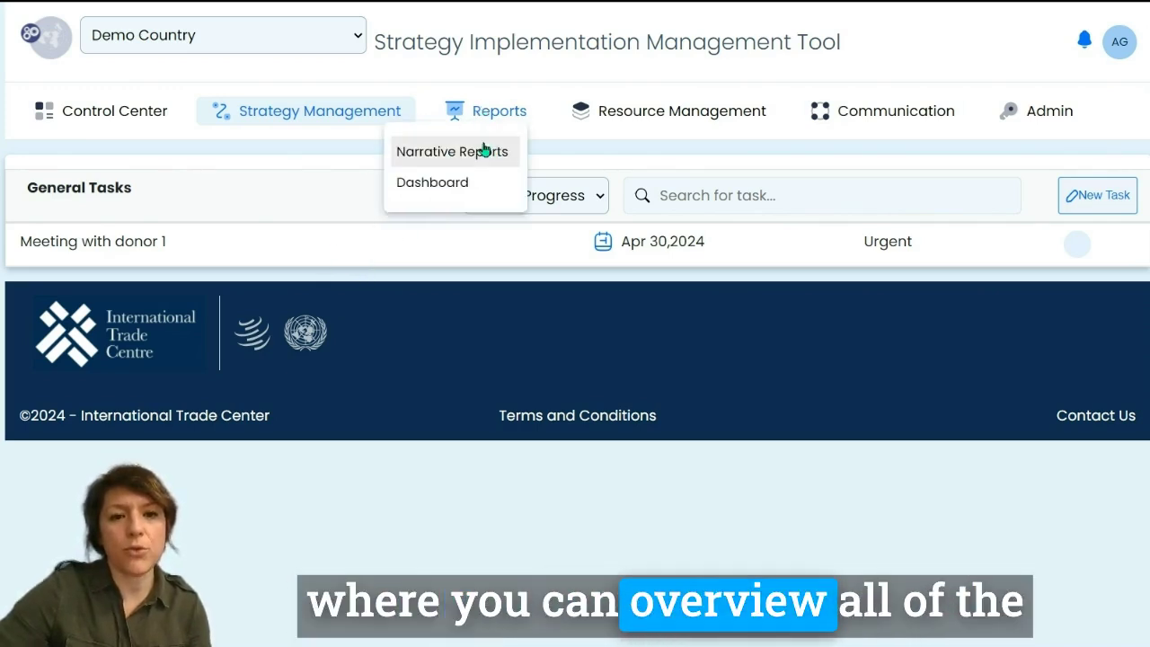
Go to Narrative Reports and scroll through each action's reported progress and dates
left_click(483, 150)
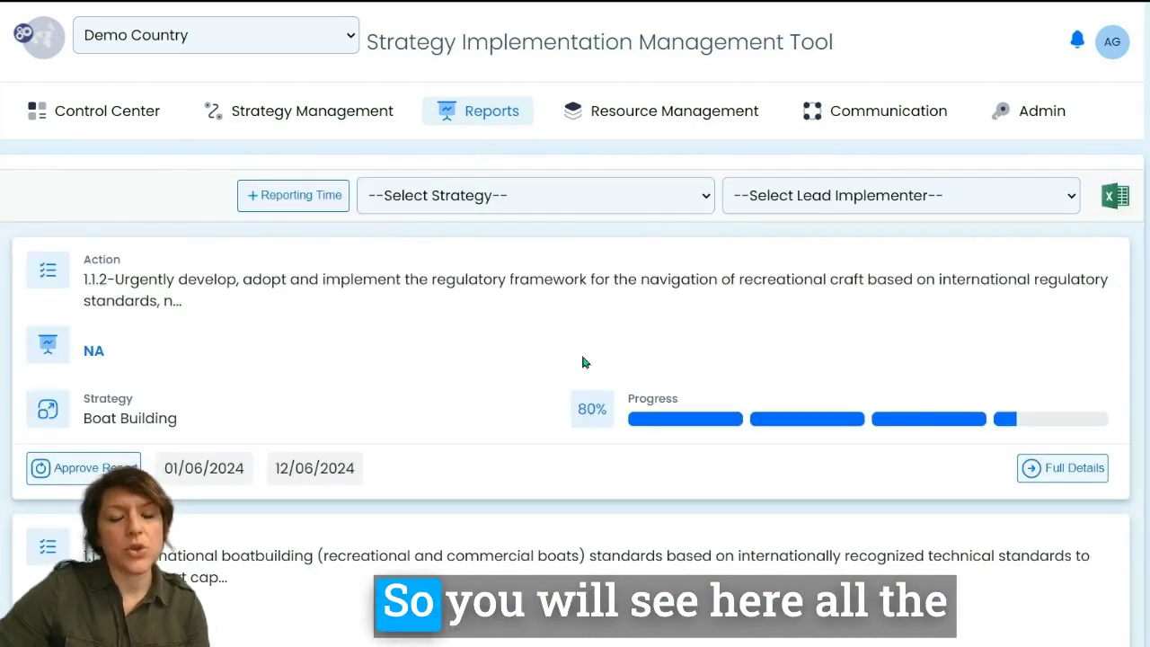
left_click(501, 113)
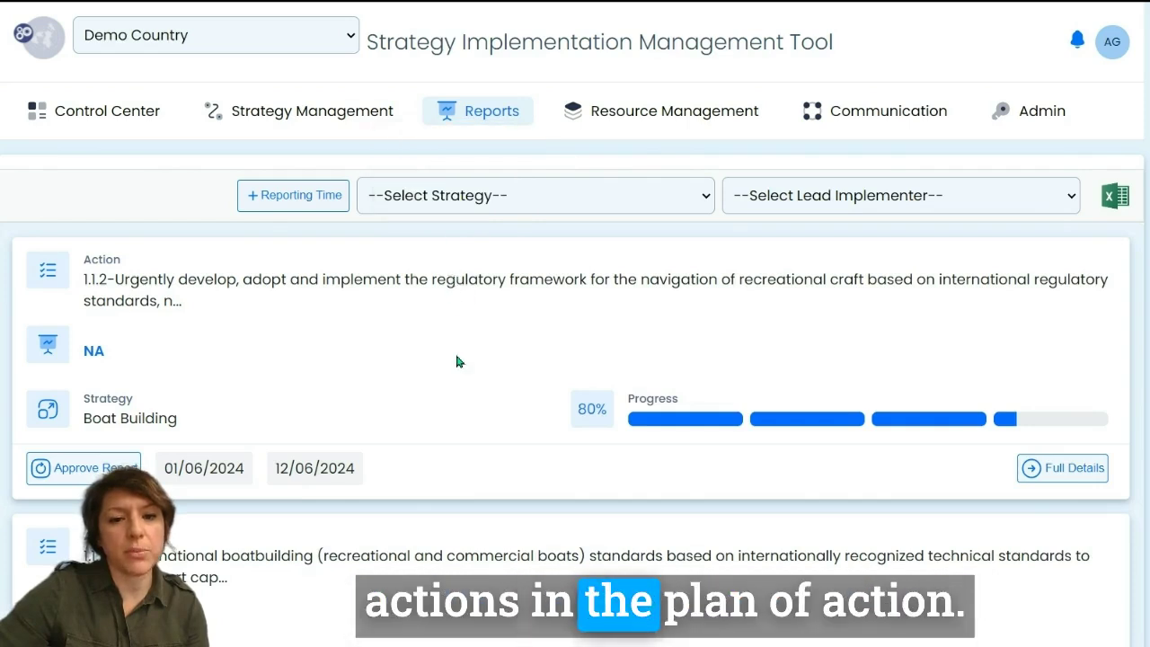
scroll(472, 192, "down", 2)
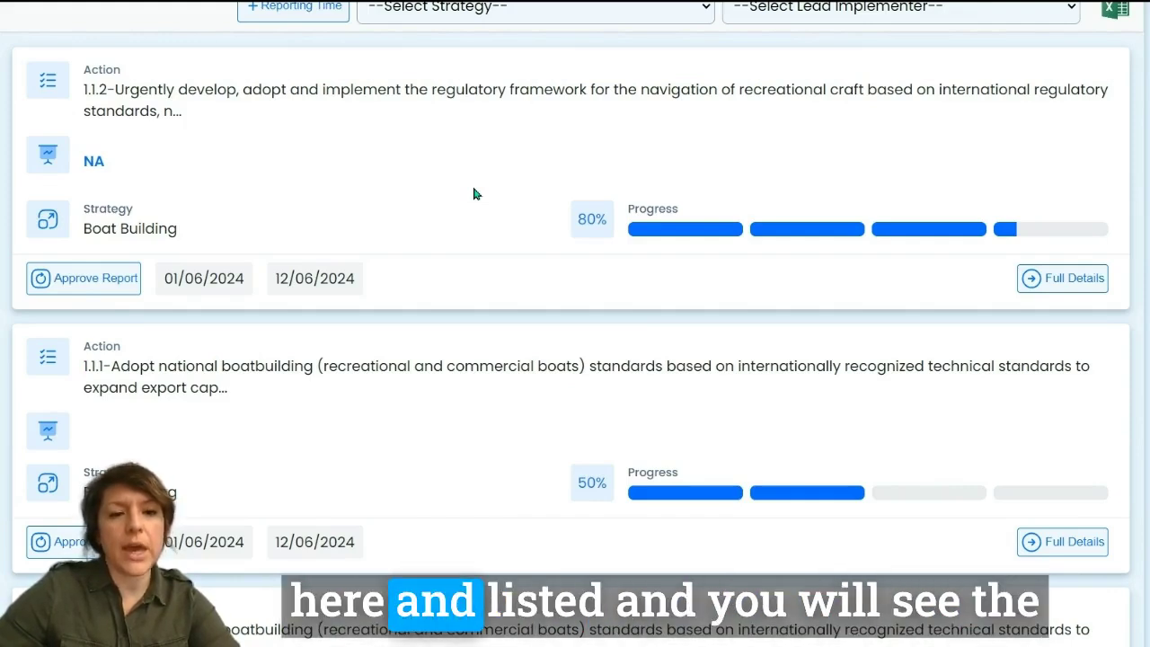
scroll(474, 190, "down", 2)
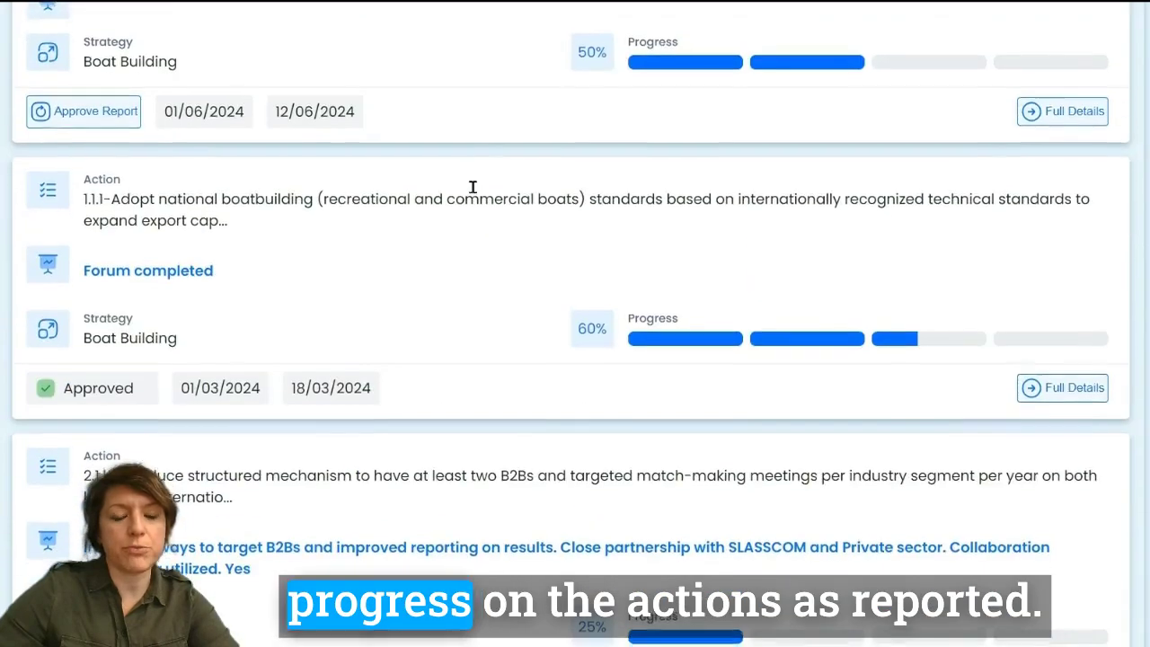
scroll(473, 187, "down", 7)
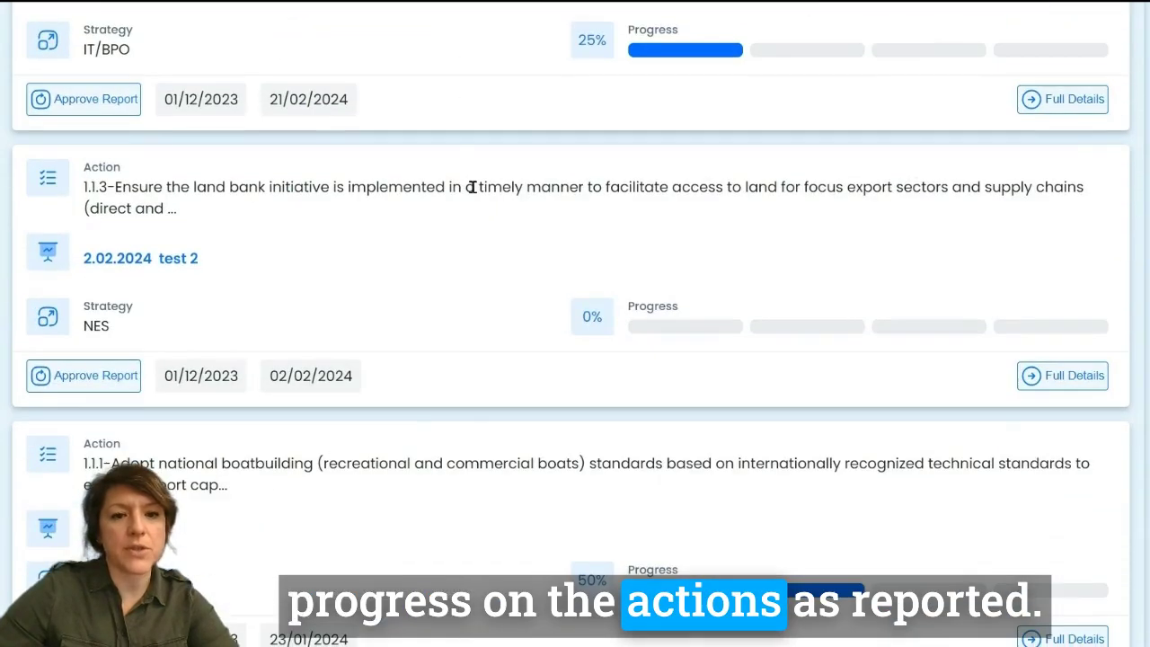
scroll(474, 188, "down", 2)
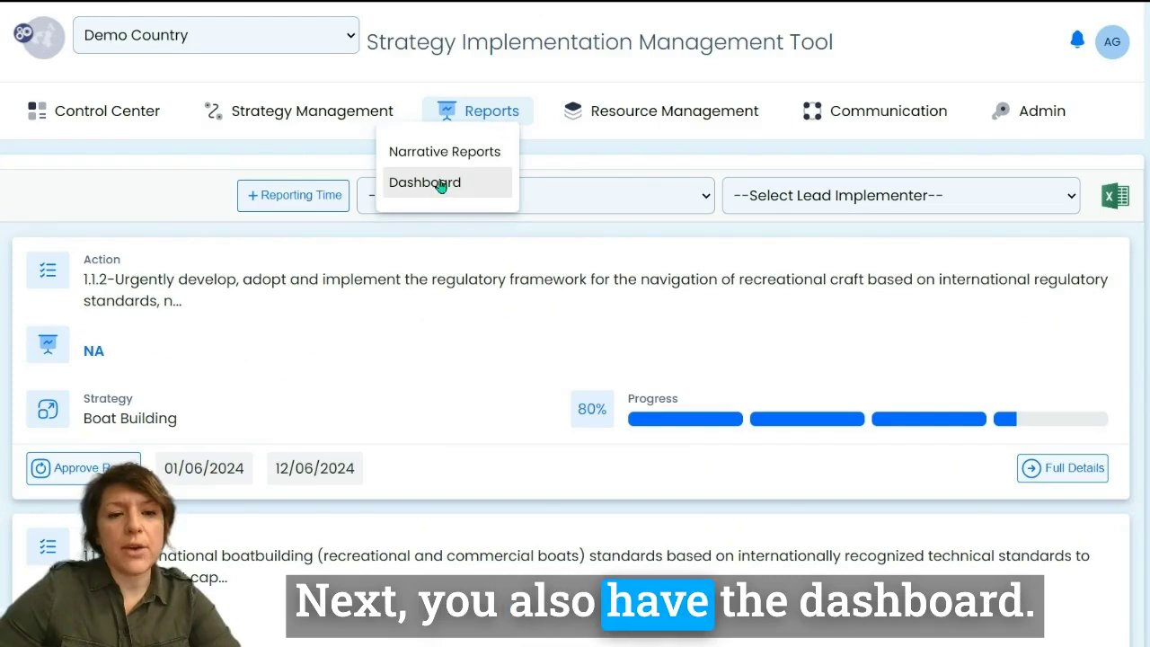
left_click(440, 185)
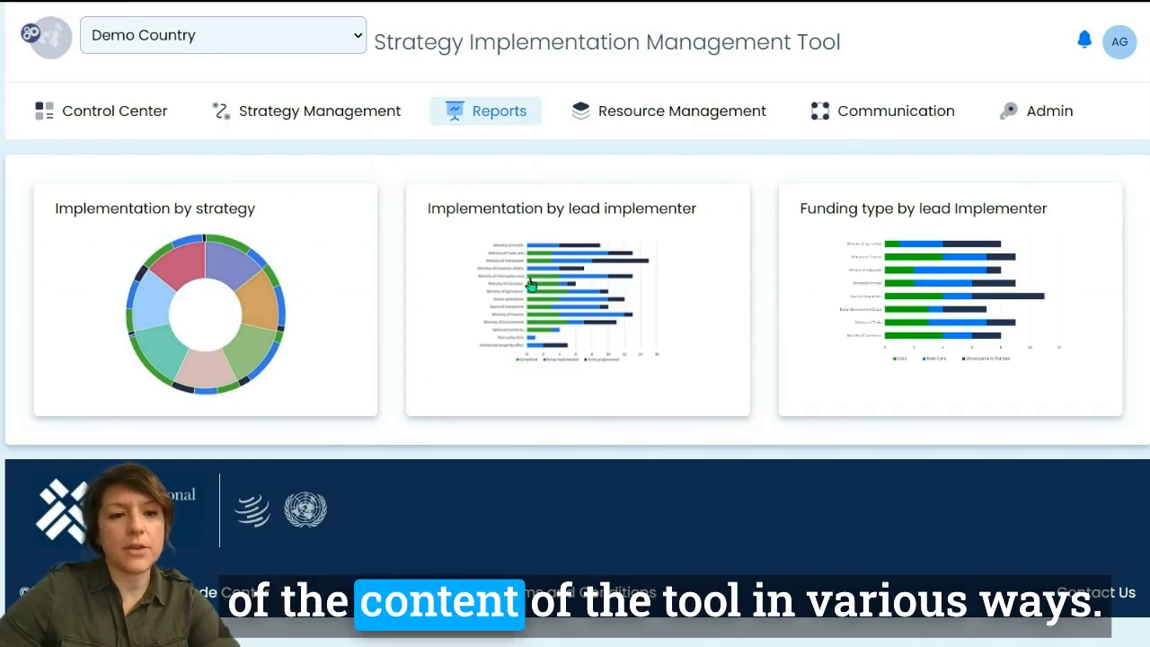
Enlarge the Implementation by strategy donut chart on the Reports dashboard
left_click(245, 252)
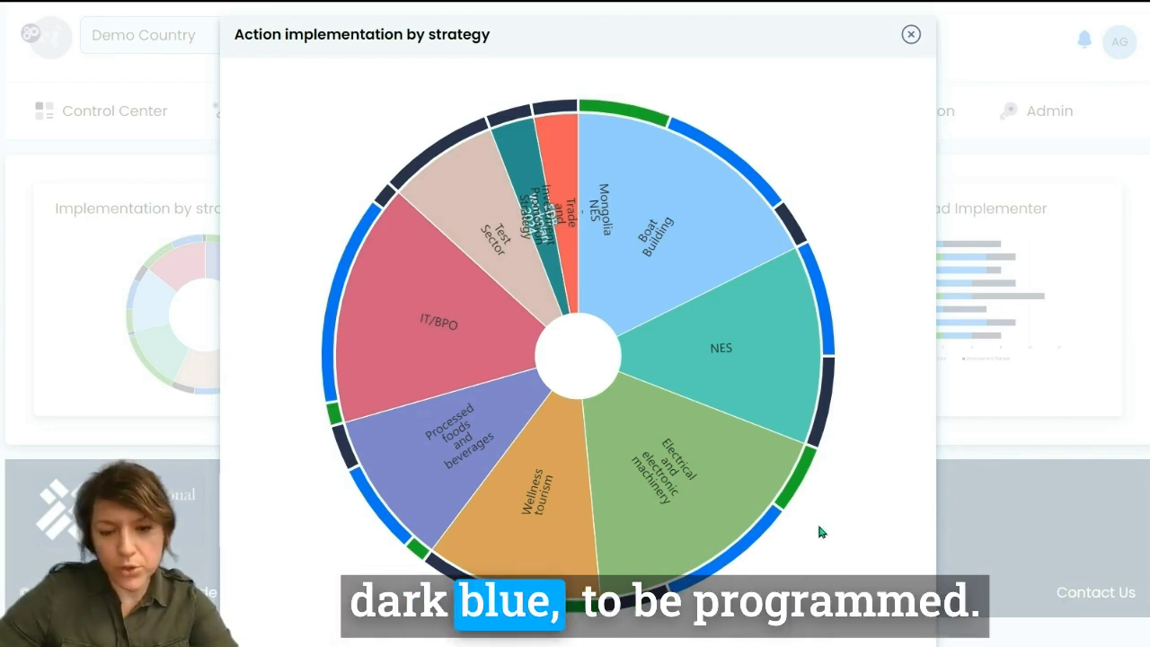
left_click(911, 34)
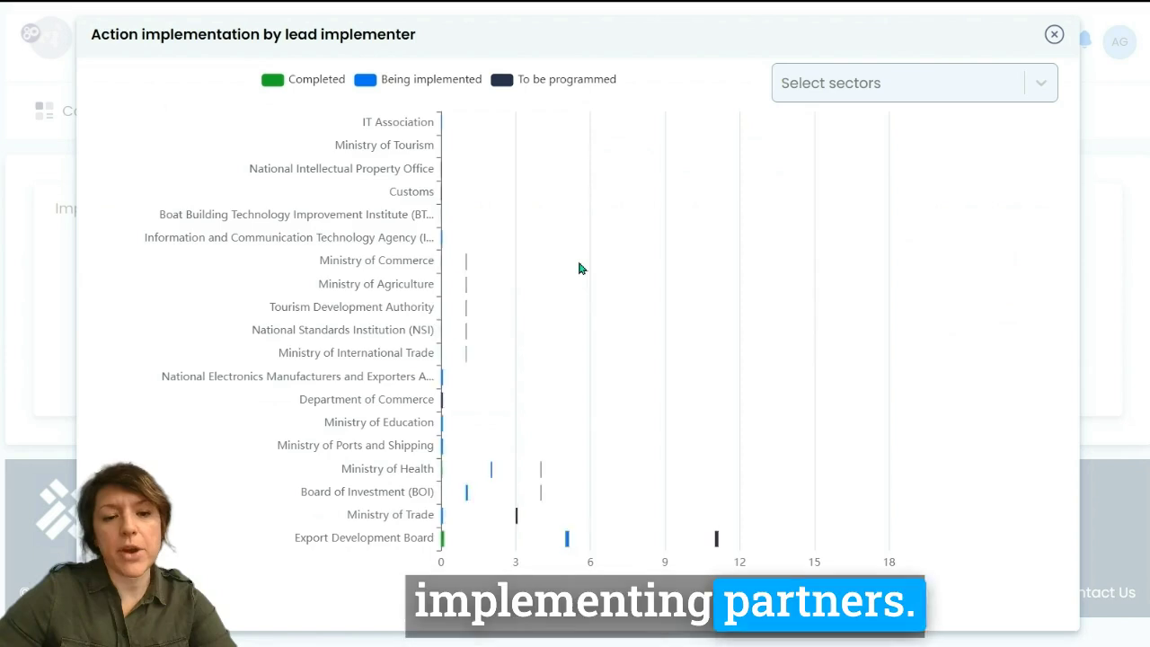
Enlarge the Implementation by lead implementer chart
left_click(580, 268)
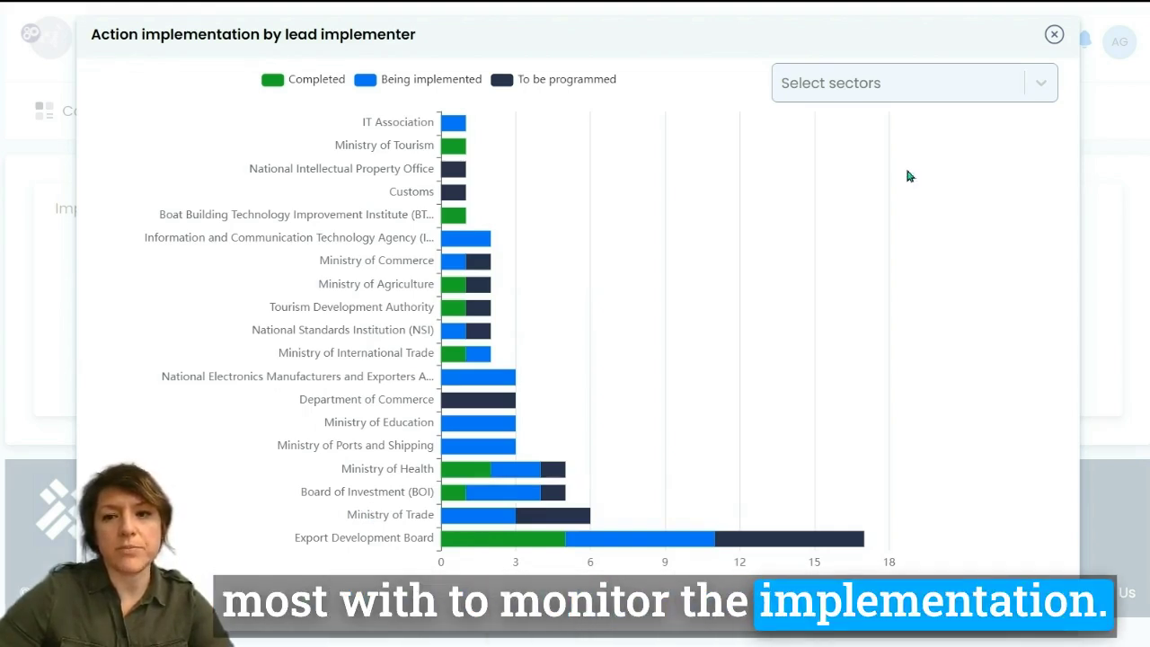
left_click(1054, 34)
Enlarge the Funding type by lead implementer chart, then return to the dashboard
left_click(873, 252)
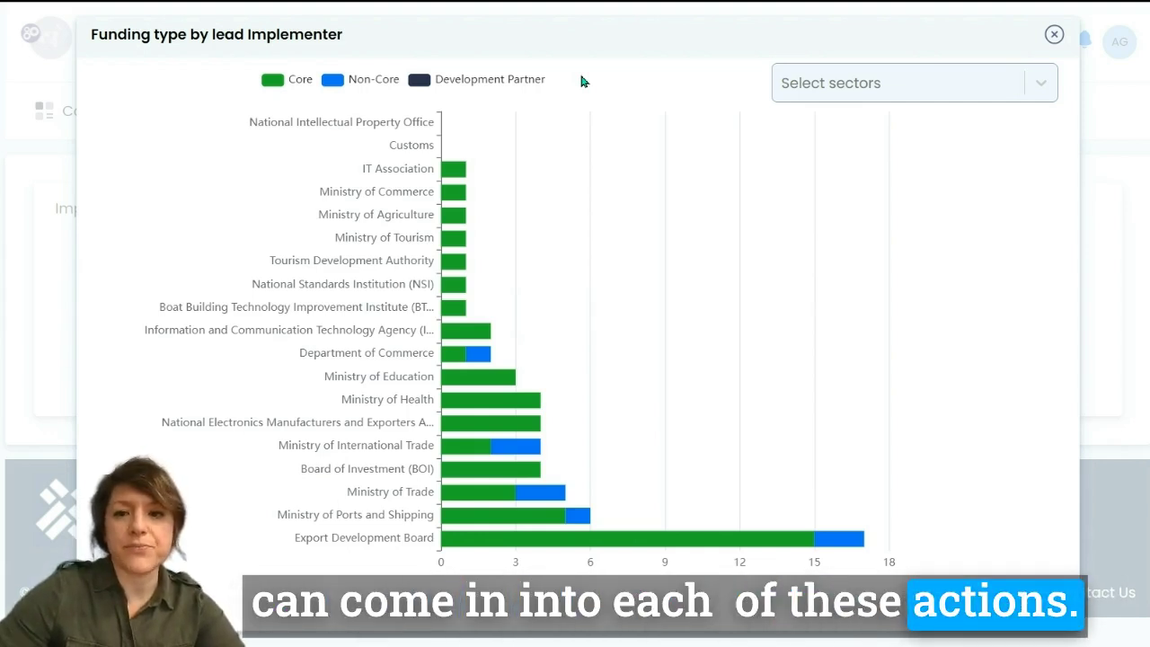
left_click(970, 81)
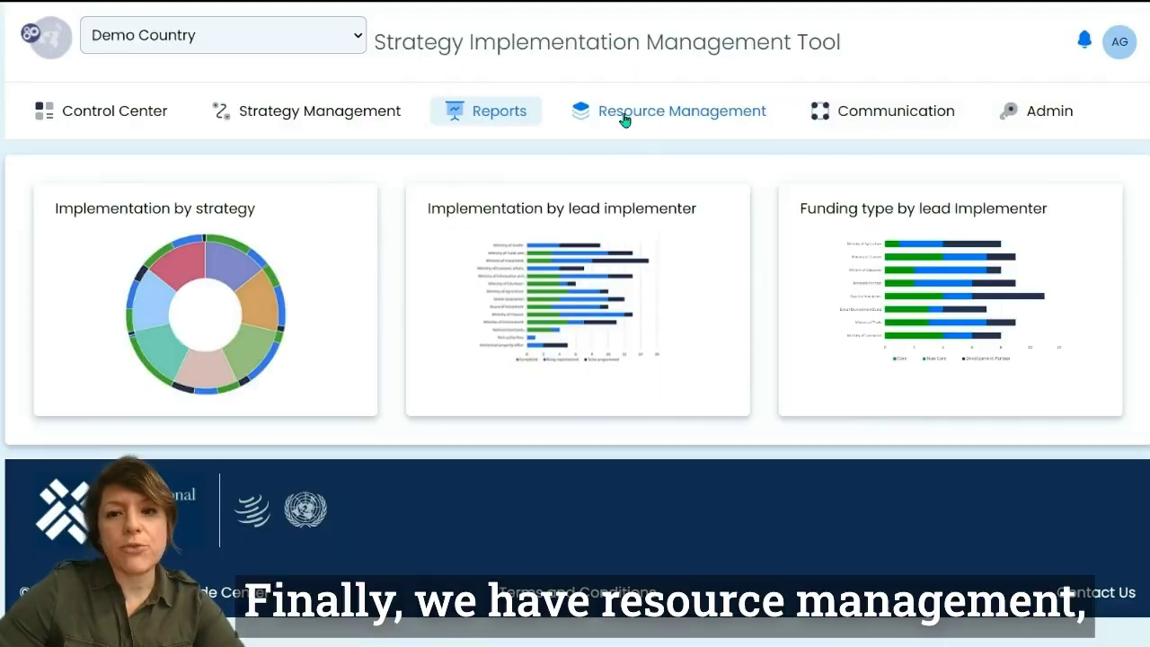
Switch to the Resource Management section, showing its Coming Soon placeholder
left_click(729, 112)
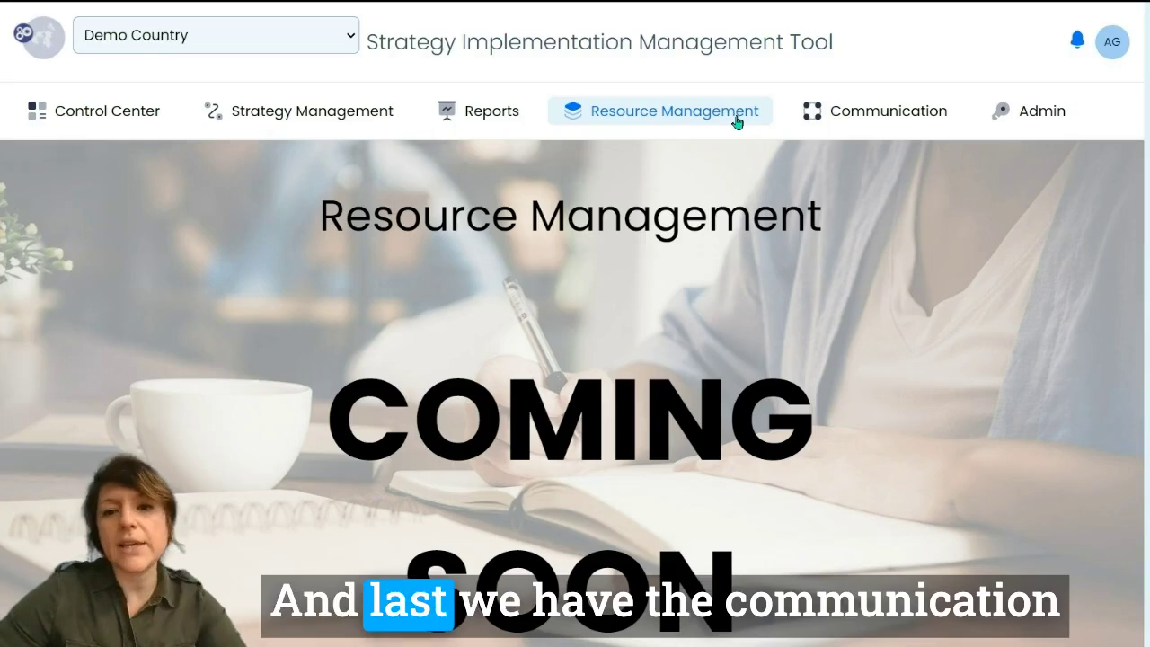
mouse_move(858, 135)
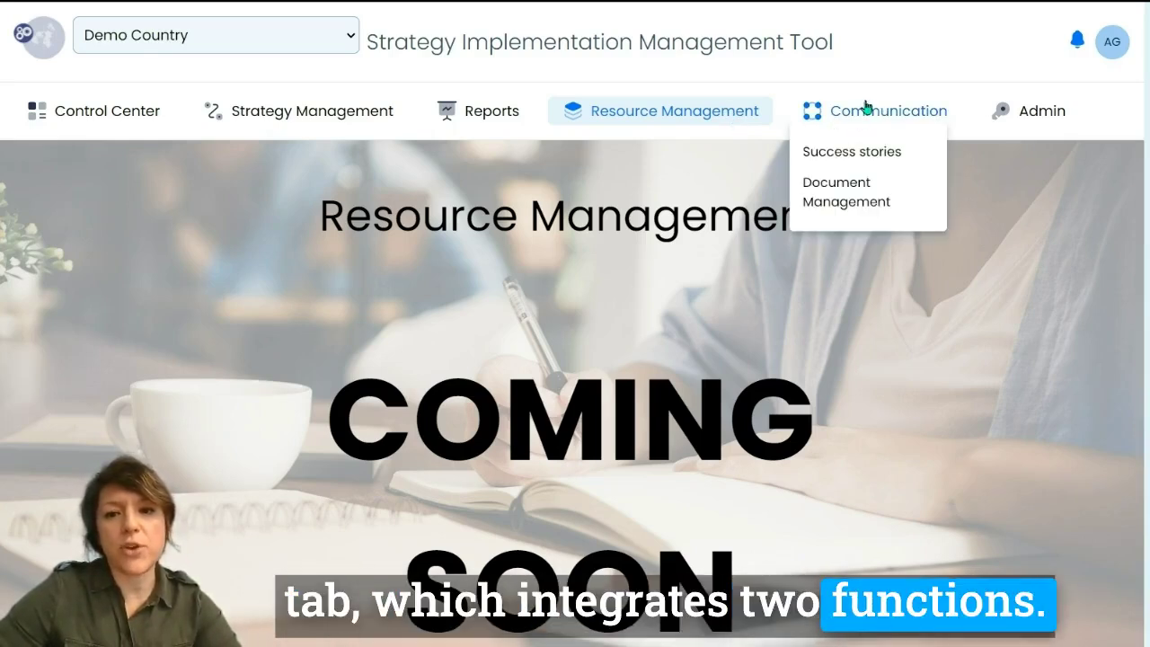
Open the Success Stories page showing three approved stories, including Willmestad Smart City
left_click(867, 154)
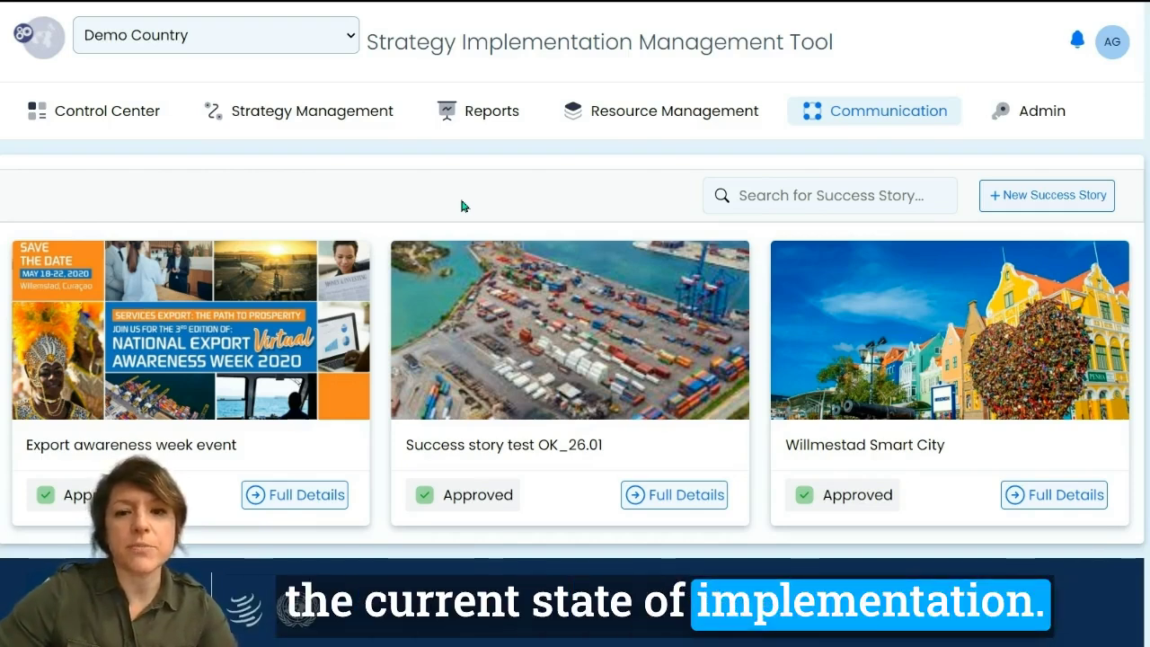
left_click(905, 117)
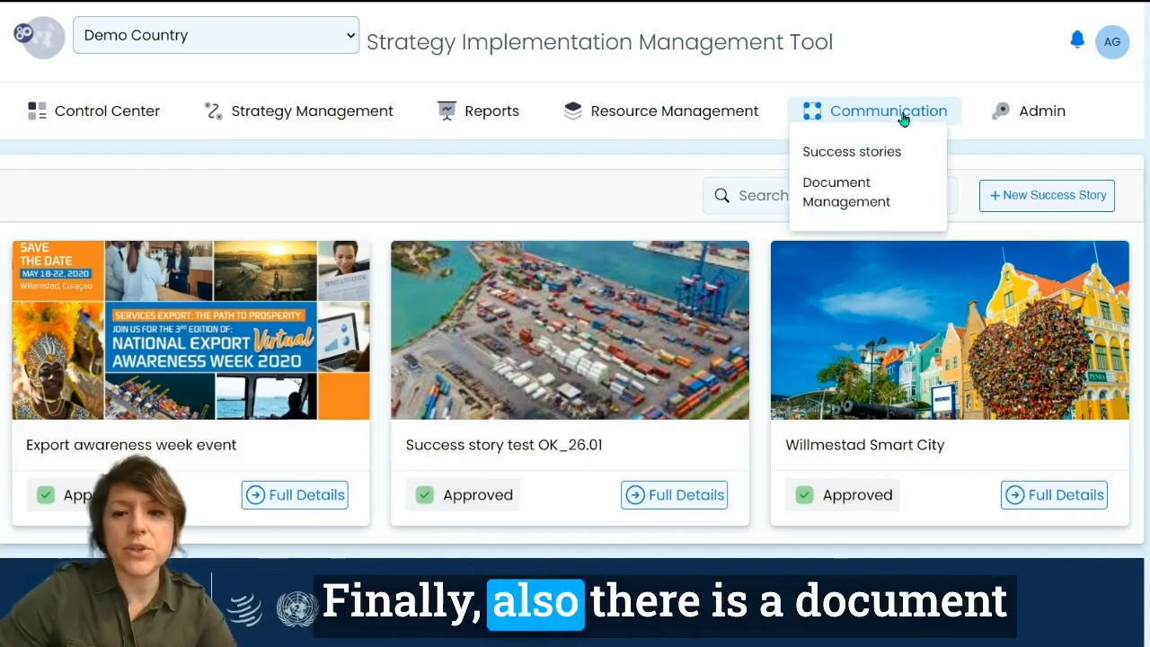
Open Document Management with its single strategy document, then review the Admin menu options
left_click(875, 183)
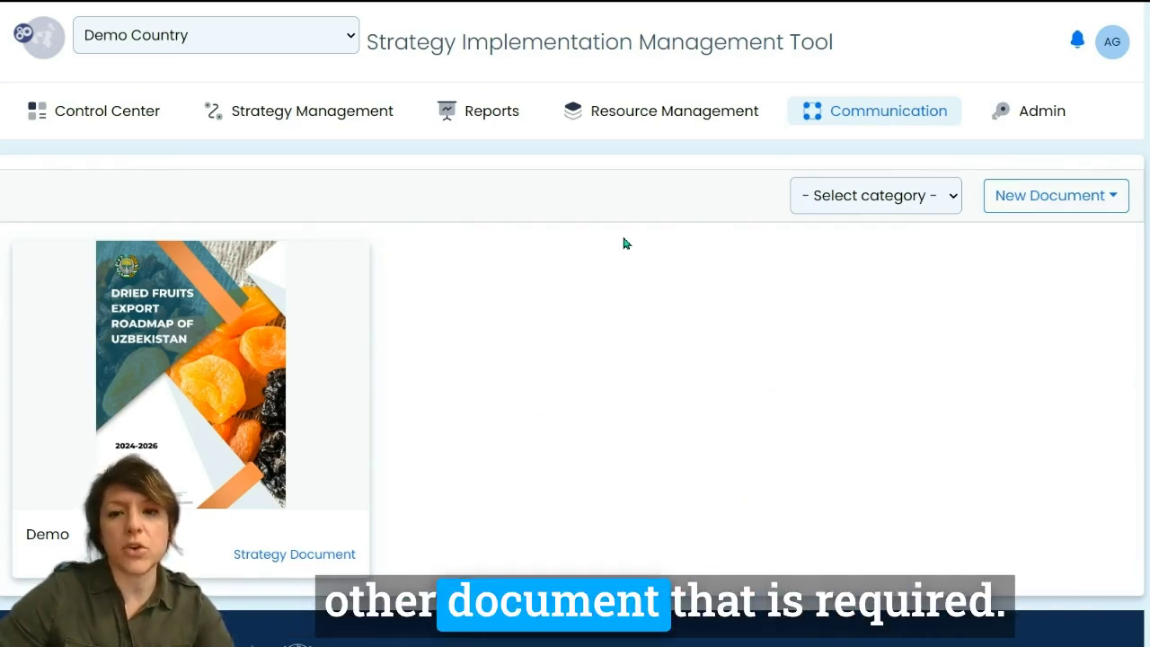
left_click(1039, 108)
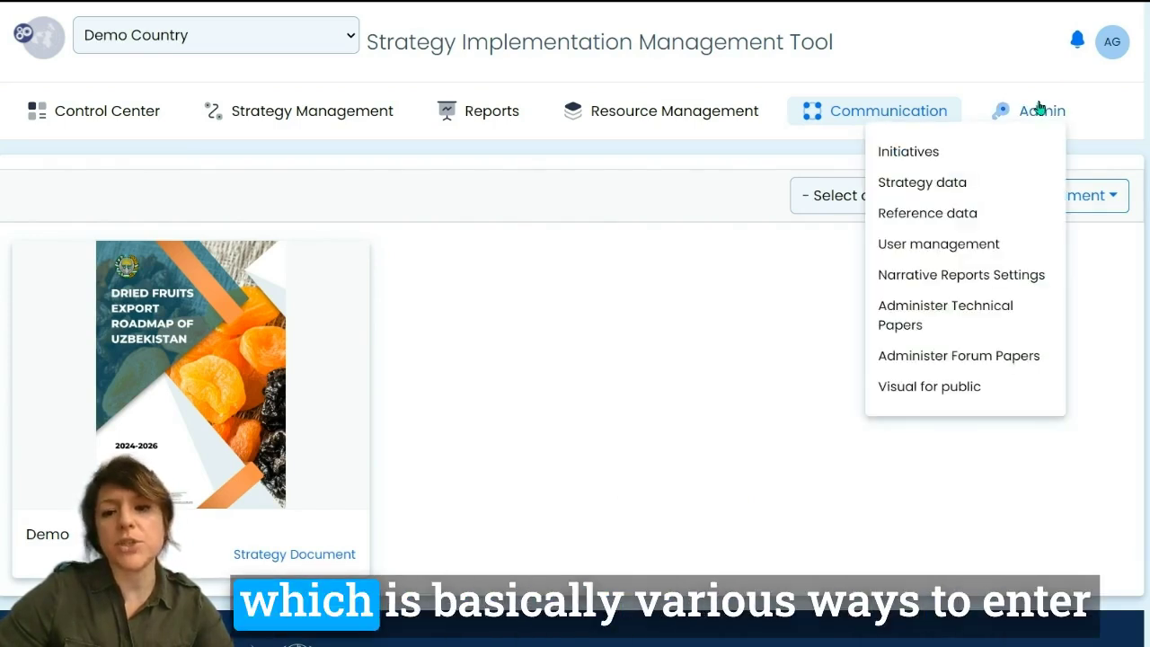
left_click(1015, 70)
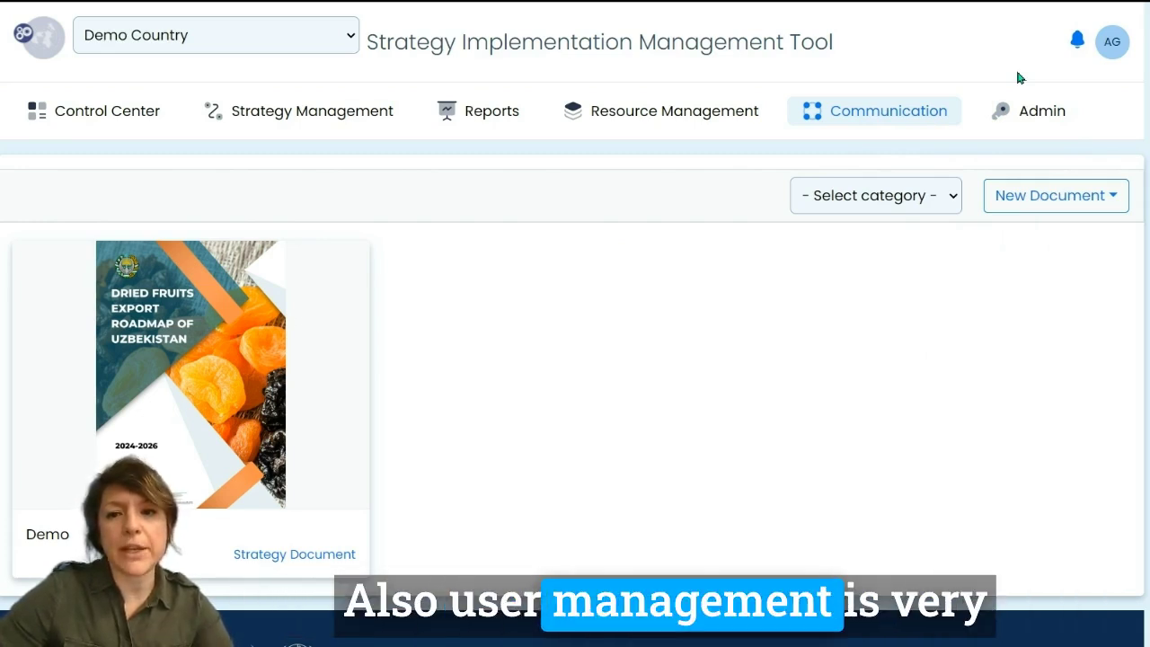
left_click(1045, 110)
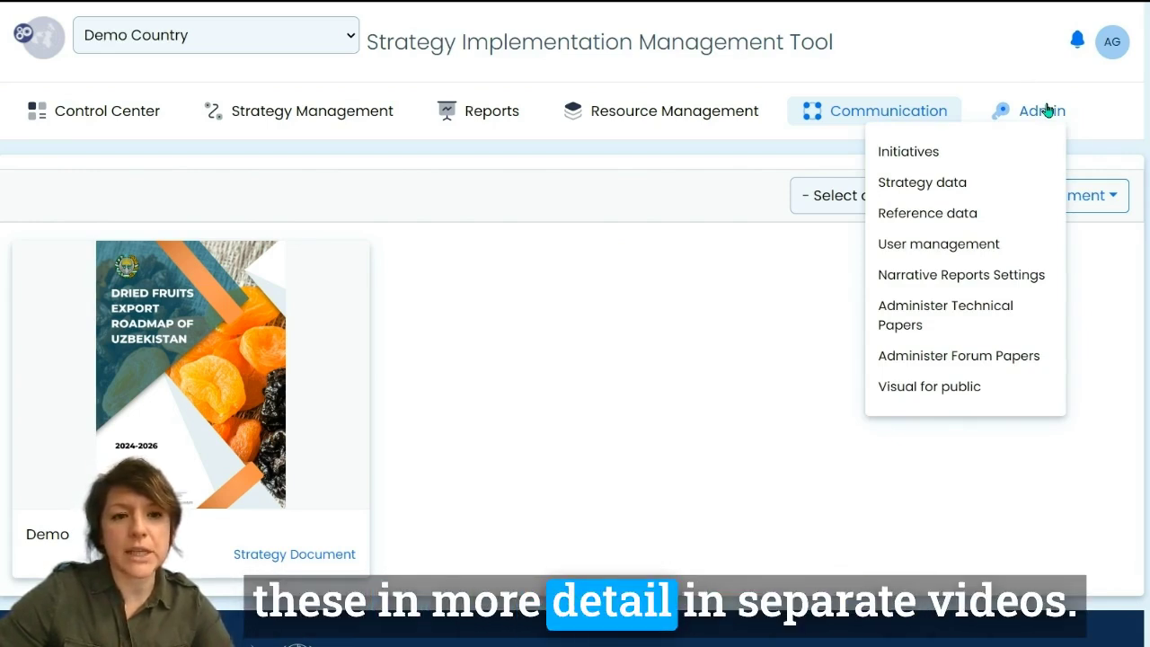
left_click(1077, 43)
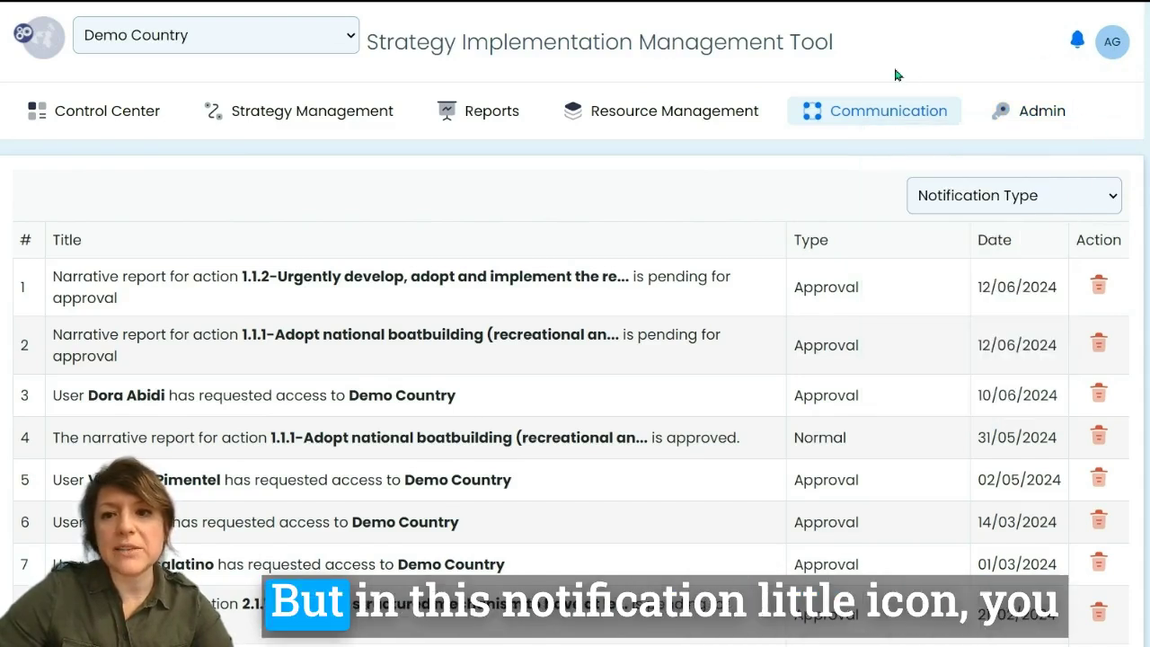
Scroll through the notifications table, from 2024 entries back to 2023 approvals and rejections
scroll(710, 324, "down", 1)
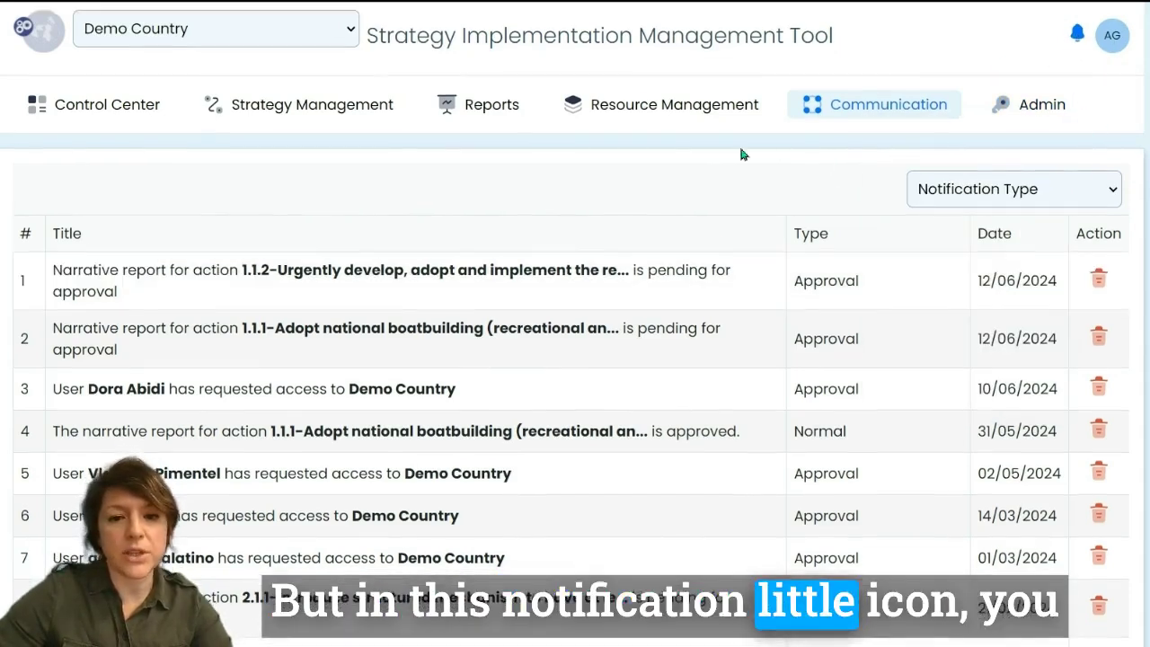
scroll(732, 350, "down", 2)
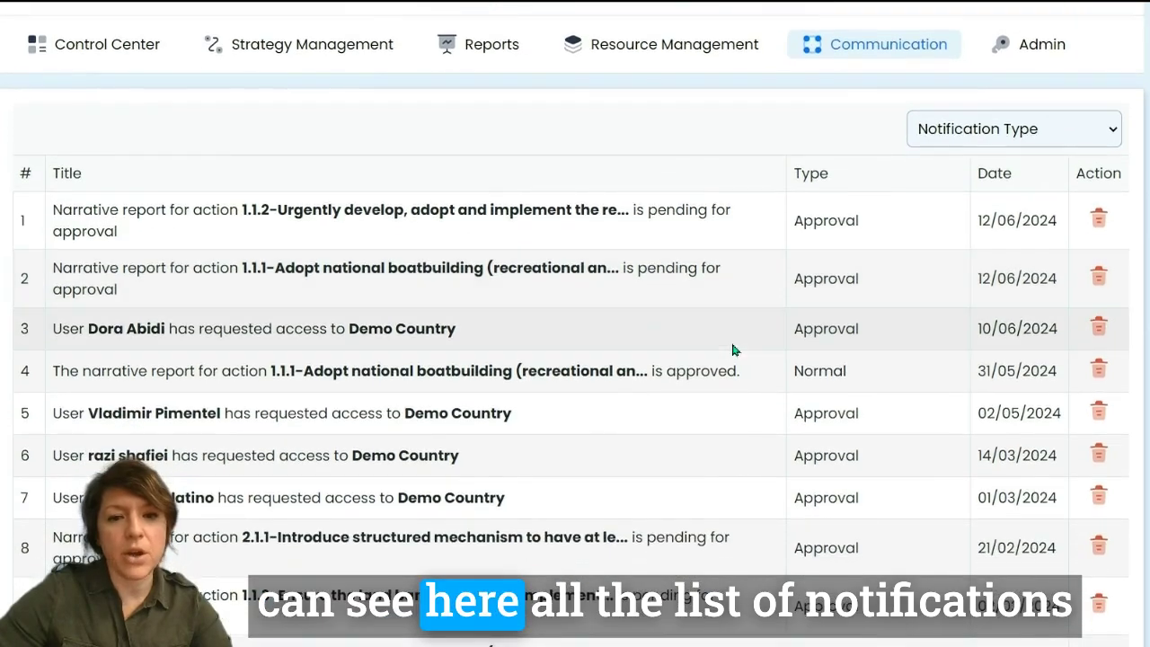
scroll(732, 349, "down", 4)
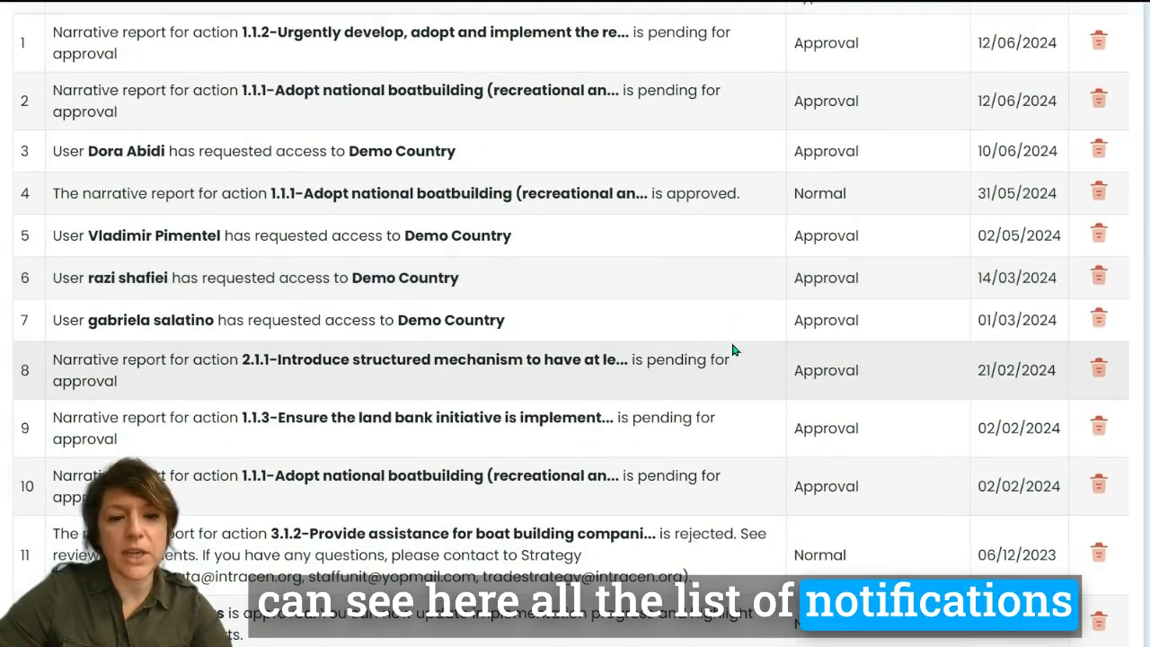
scroll(732, 350, "down", 10)
scroll(732, 350, "up", 9)
scroll(732, 349, "up", 5)
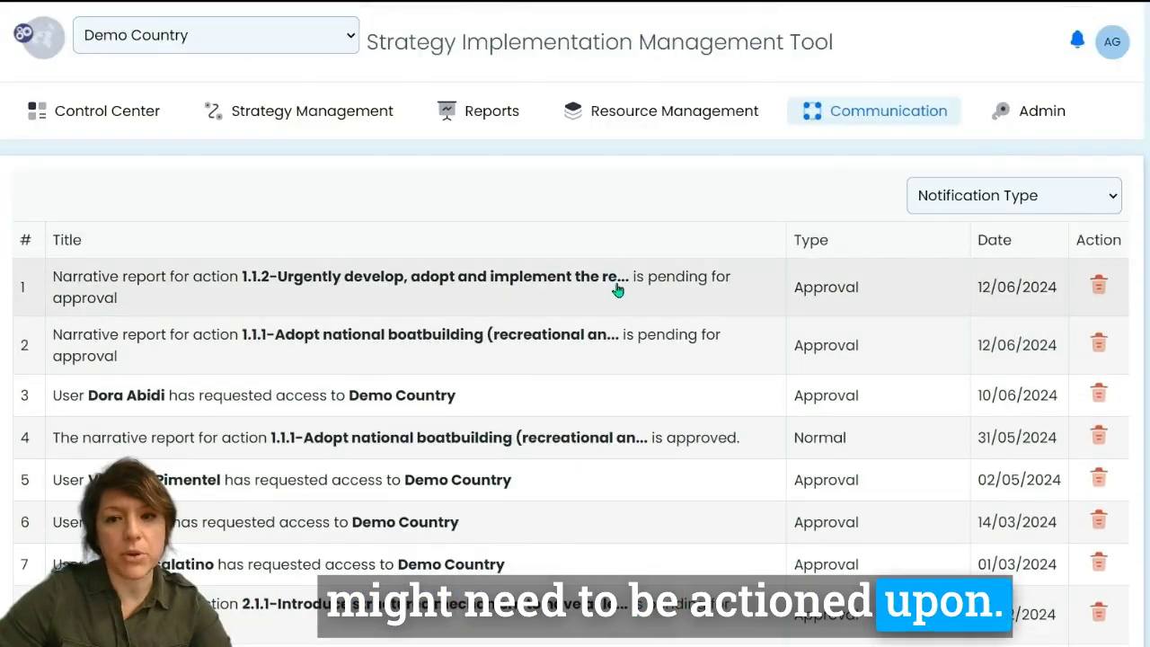
Open the first notification, the action 1.1.2 narrative report pending approval
left_click(618, 288)
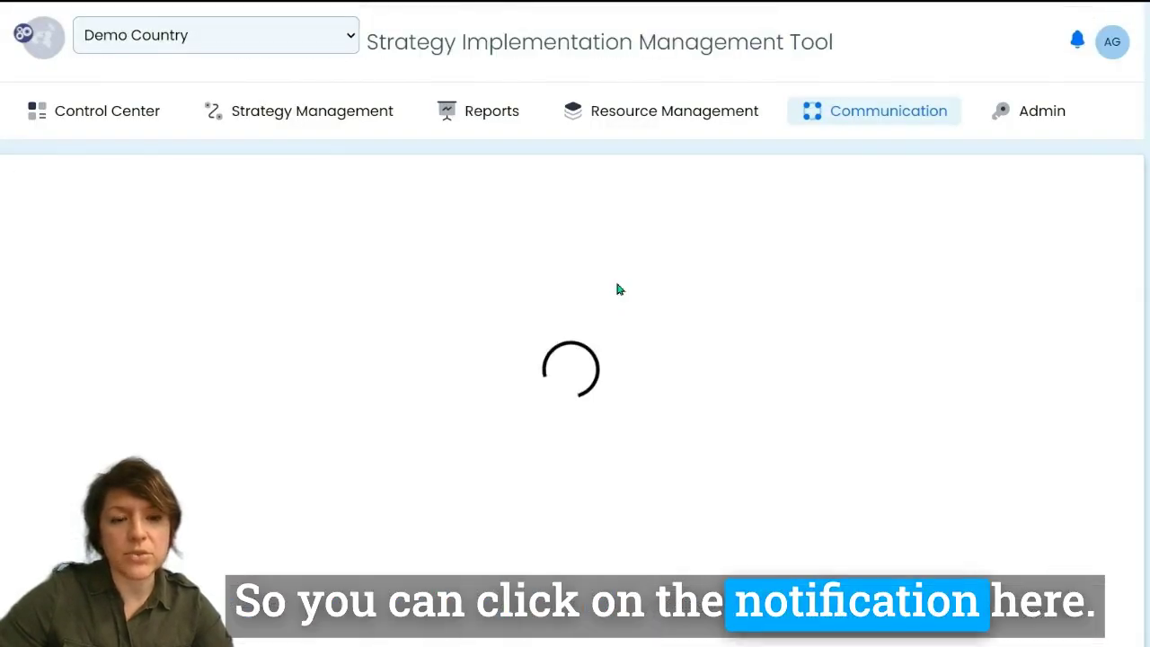